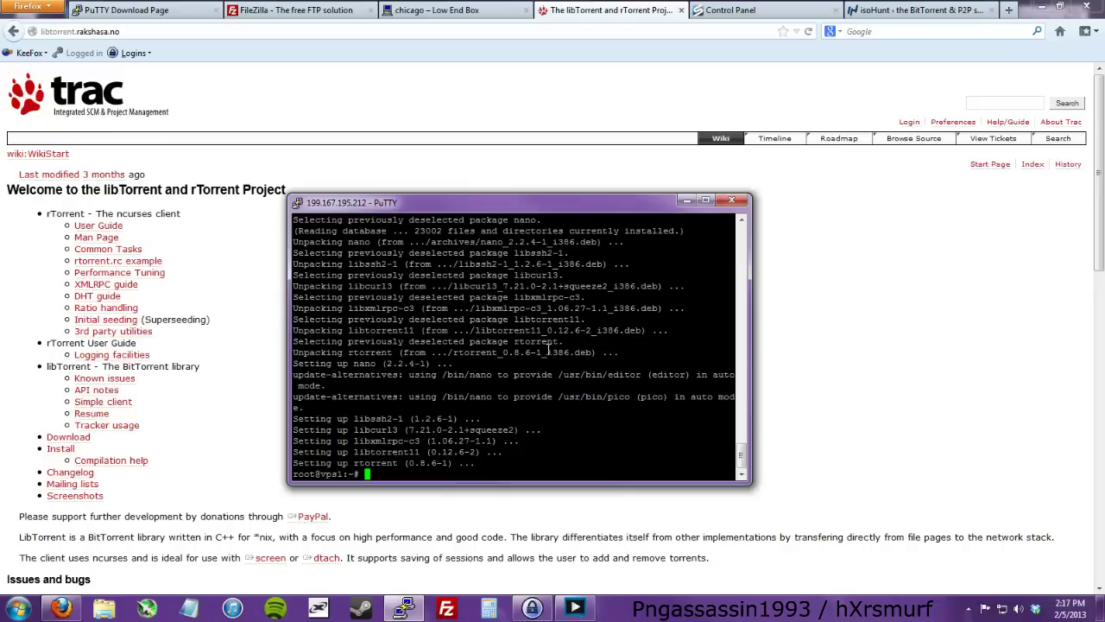
Launch rTorrent inside a screen session with 'screen rtorrent' at the root prompt
{"action": "type", "text": "rtorrent"}
{"action": "key", "text": "BackSpace"}
{"action": "key", "text": "BackSpace"}
{"action": "key", "text": "BackSpace"}
{"action": "key", "text": "BackSpace"}
{"action": "key", "text": "BackSpace"}
{"action": "key", "text": "BackSpace"}
{"action": "key", "text": "BackSpace"}
{"action": "key", "text": "BackSpace"}
{"action": "type", "text": "screen rtorrent"}
{"action": "key", "text": "Return"}
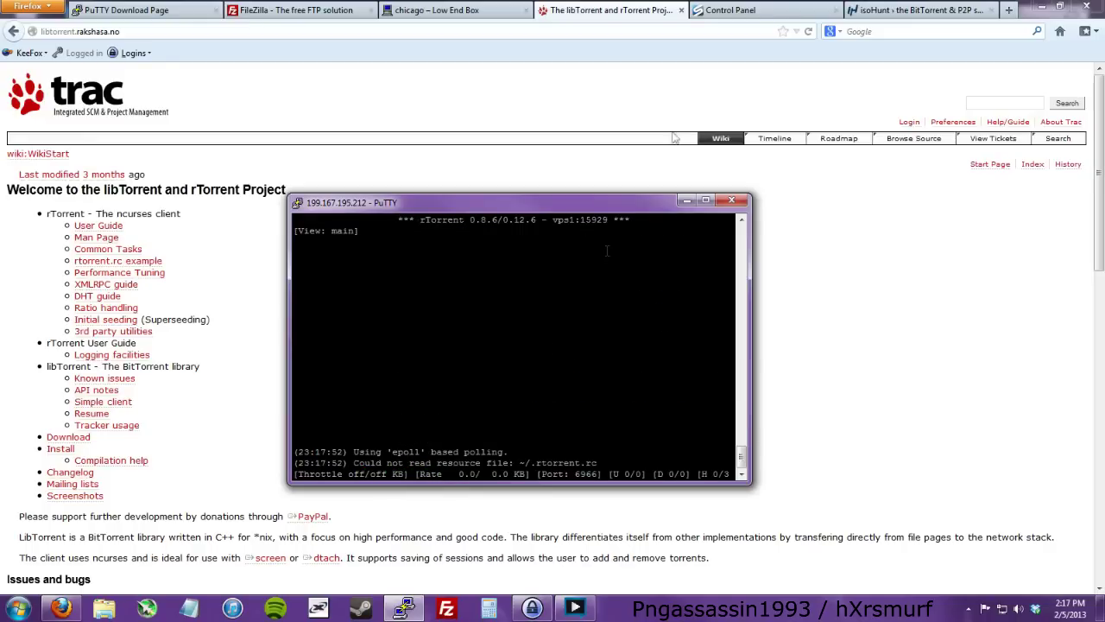
Maximize the terminal, cancel rTorrent's load prompt, and quit screen with Ctrl+A Q
{"action": "left_click", "coordinate": [705, 200]}
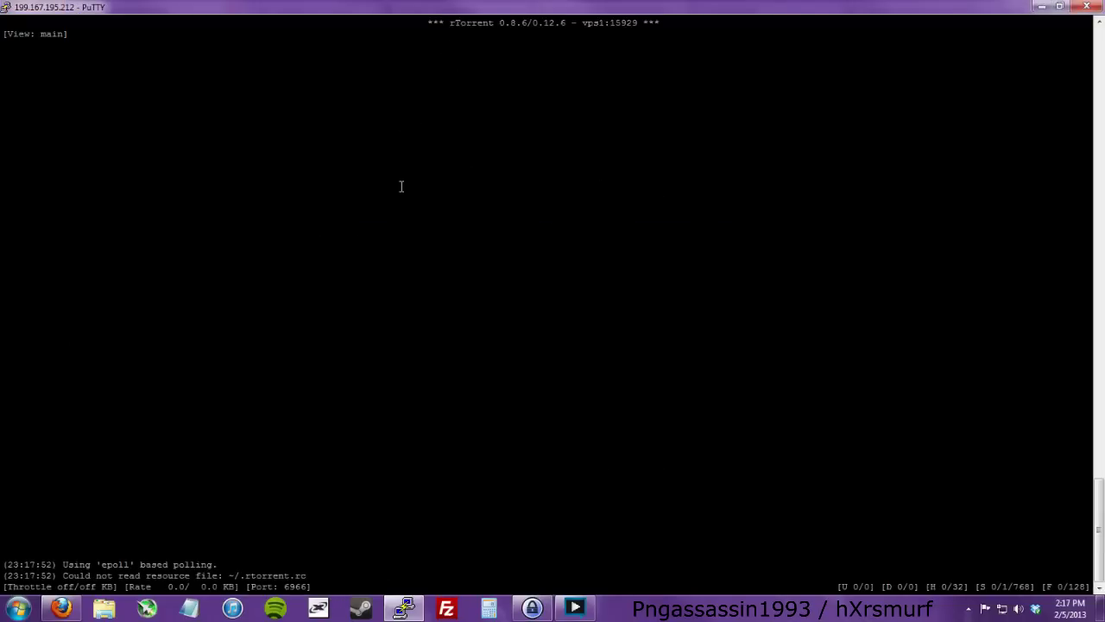
{"action": "key", "text": "Return"}
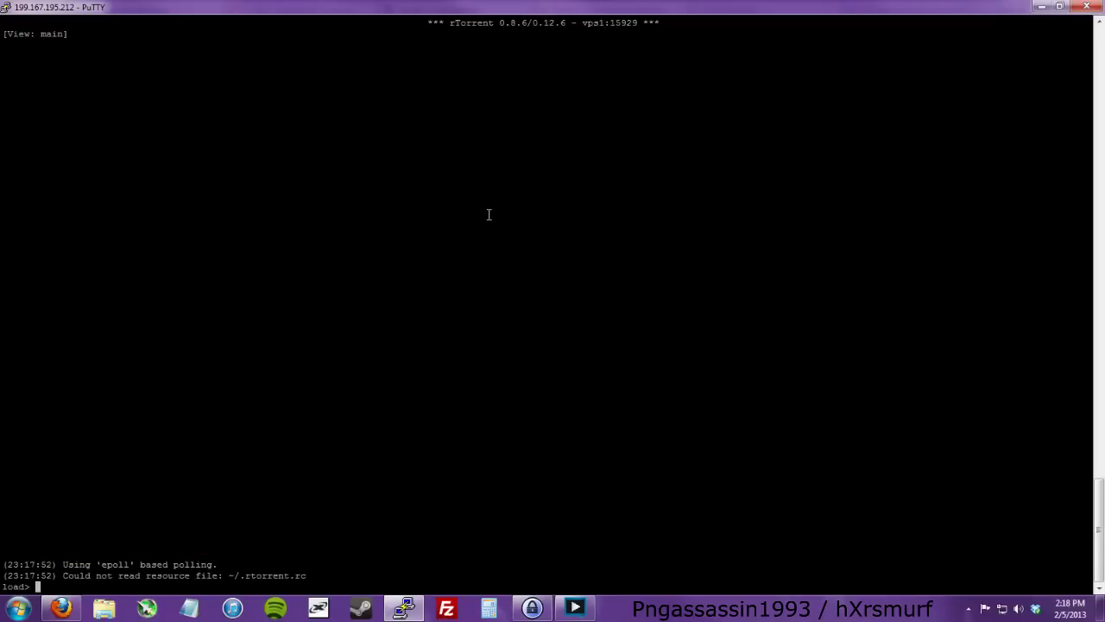
{"action": "key", "text": "Return"}
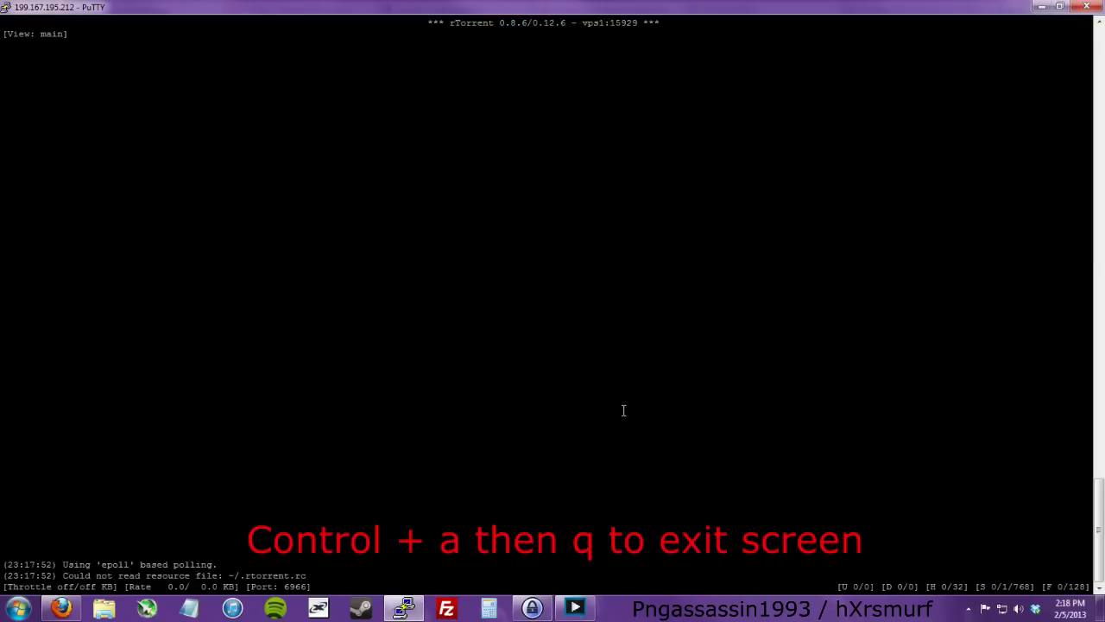
{"action": "key", "text": "ctrl+a"}
{"action": "key", "text": "q"}
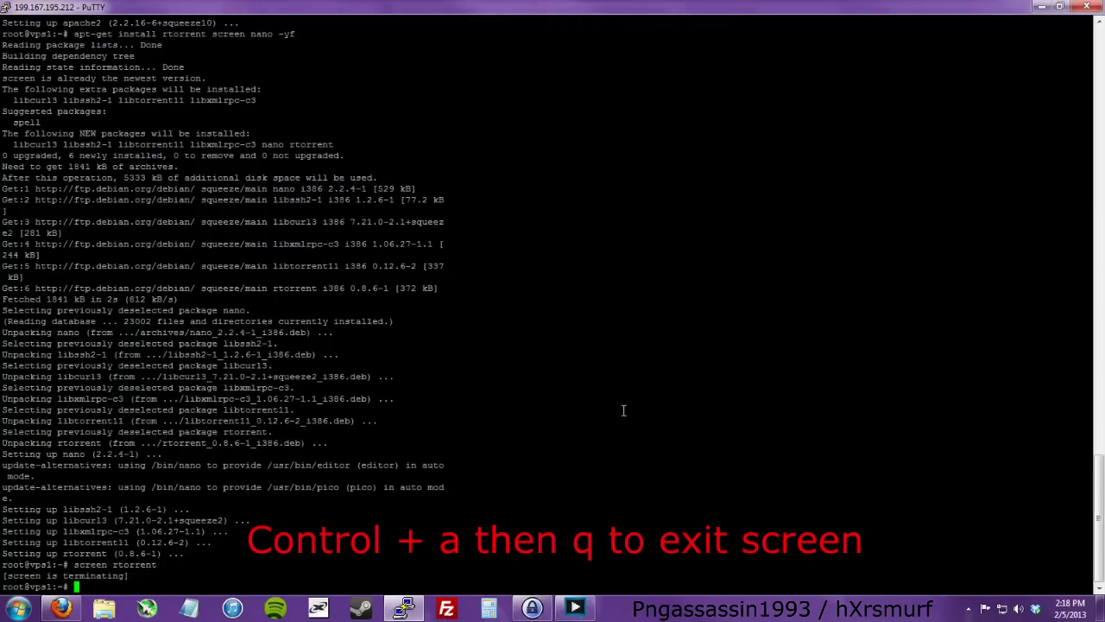
Restore PuTTY to a window, then view the local rtorrent.rc in Notepad and close it
{"action": "left_click", "coordinate": [1060, 6]}
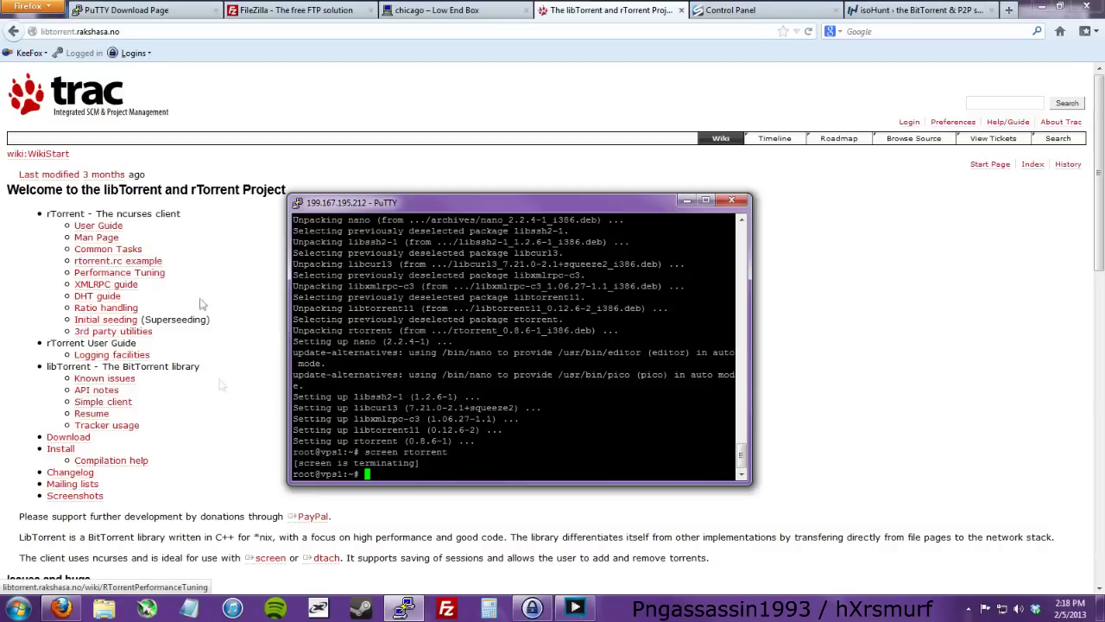
{"action": "left_click", "coordinate": [103, 608]}
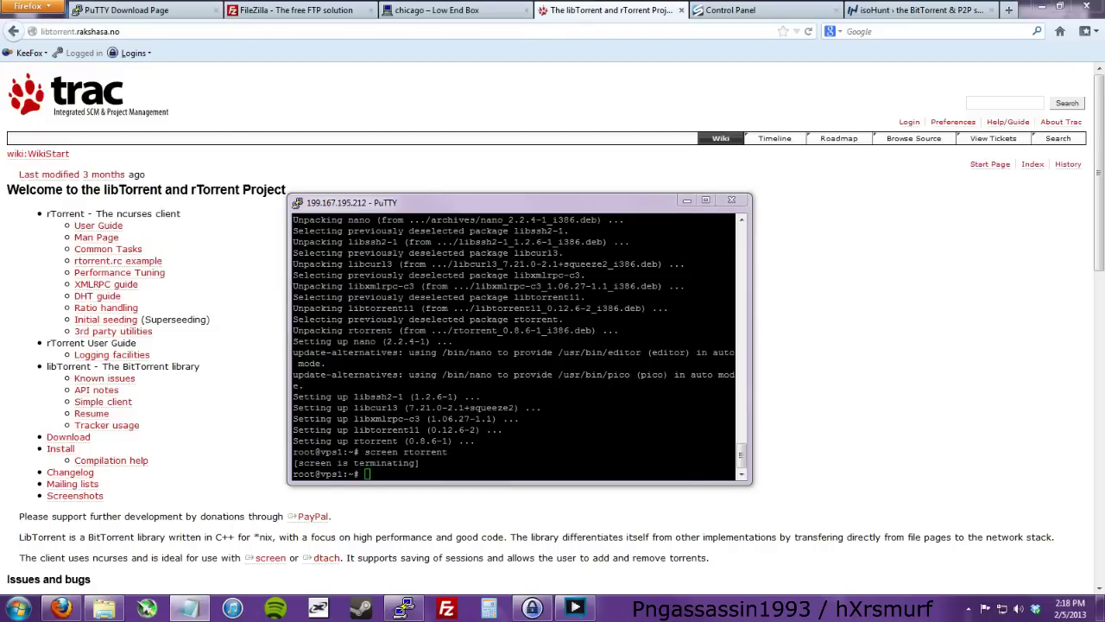
{"action": "left_click", "coordinate": [189, 608]}
{"action": "double_click", "coordinate": [520, 138]}
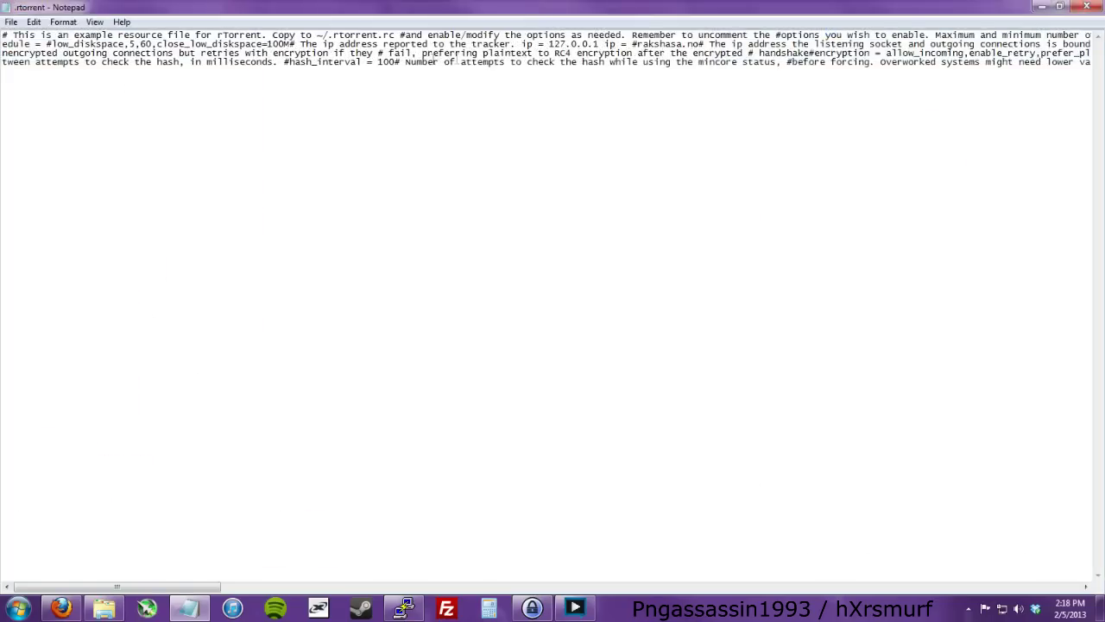
{"action": "left_click", "coordinate": [1088, 7]}
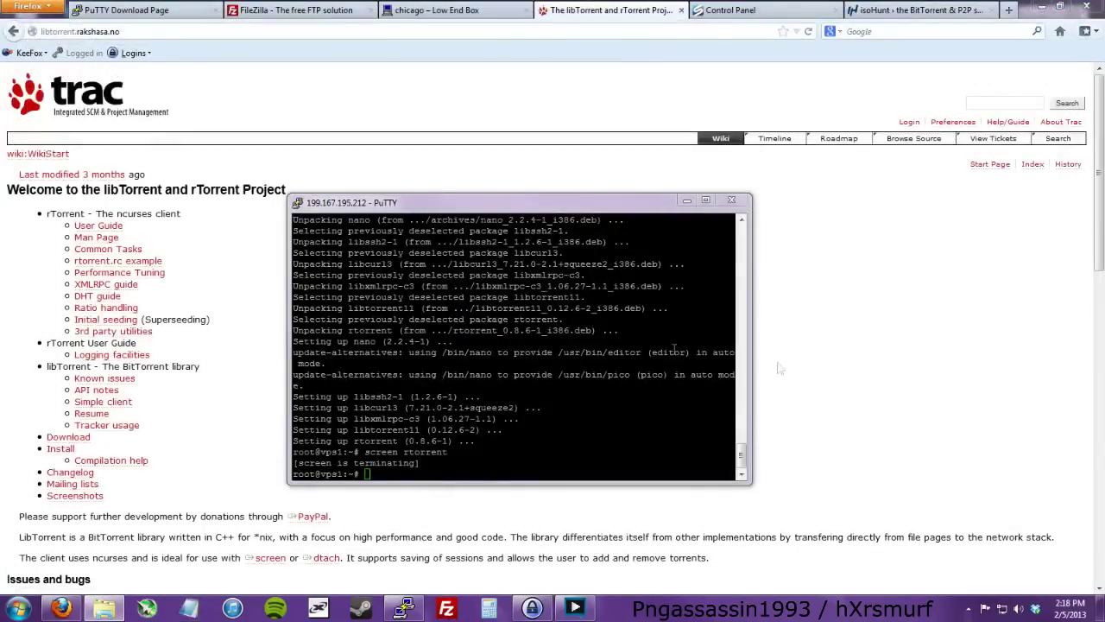
Open the 'rtorrent.rc example' page and scroll through the configuration file
{"action": "left_click", "coordinate": [126, 262]}
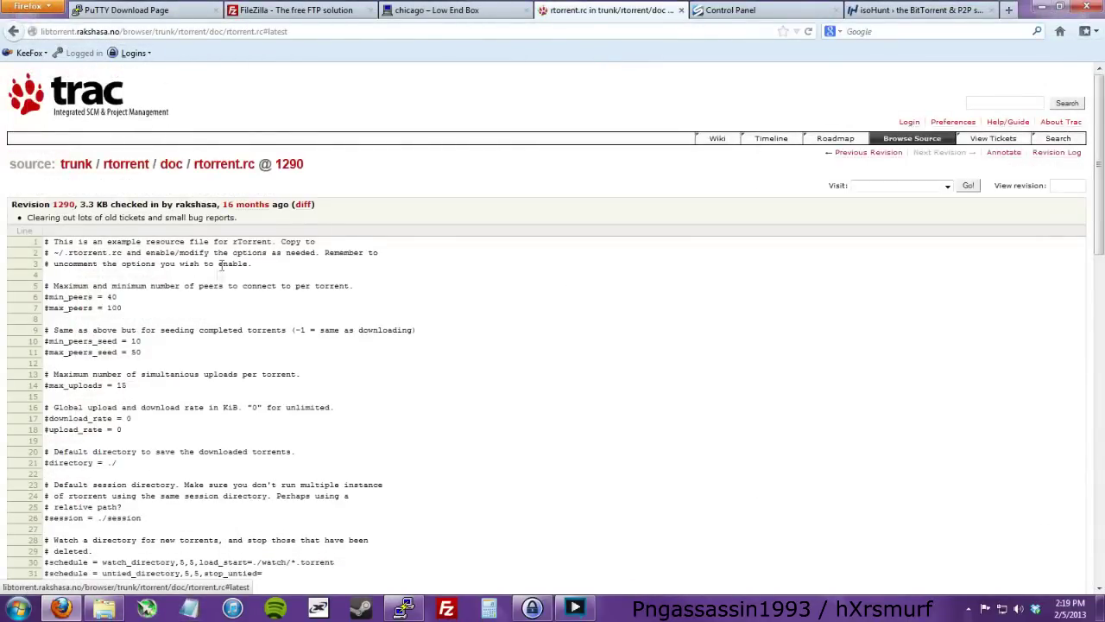
{"action": "scroll", "coordinate": [346, 254], "scroll_direction": "down", "scroll_amount": 5}
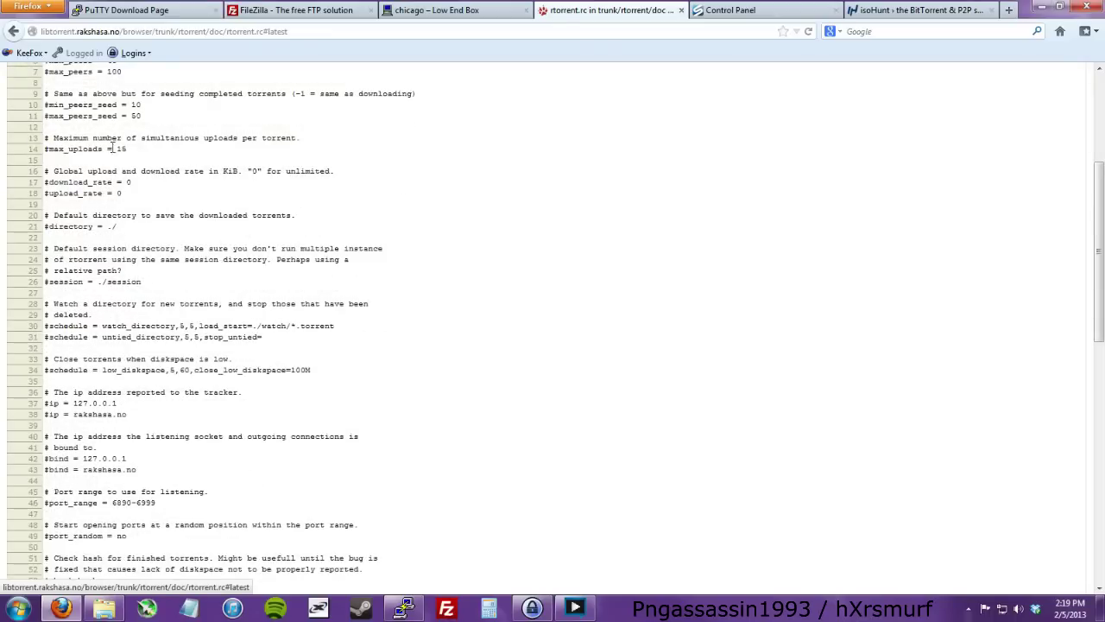
{"action": "scroll", "coordinate": [136, 173], "scroll_direction": "down", "scroll_amount": 5}
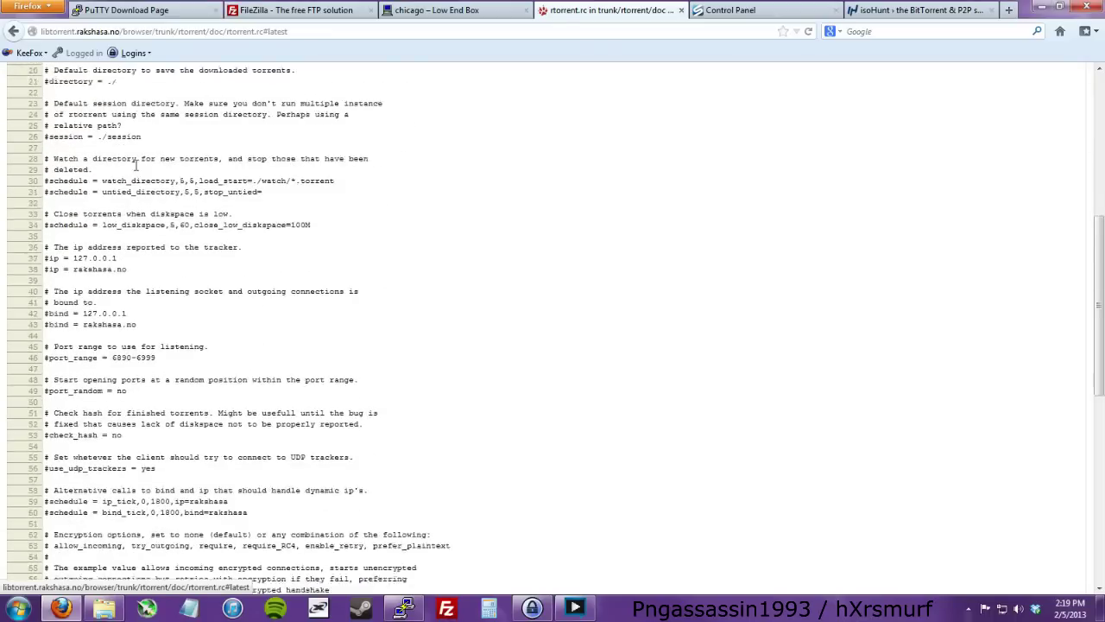
{"action": "scroll", "coordinate": [135, 173], "scroll_direction": "up", "scroll_amount": 5}
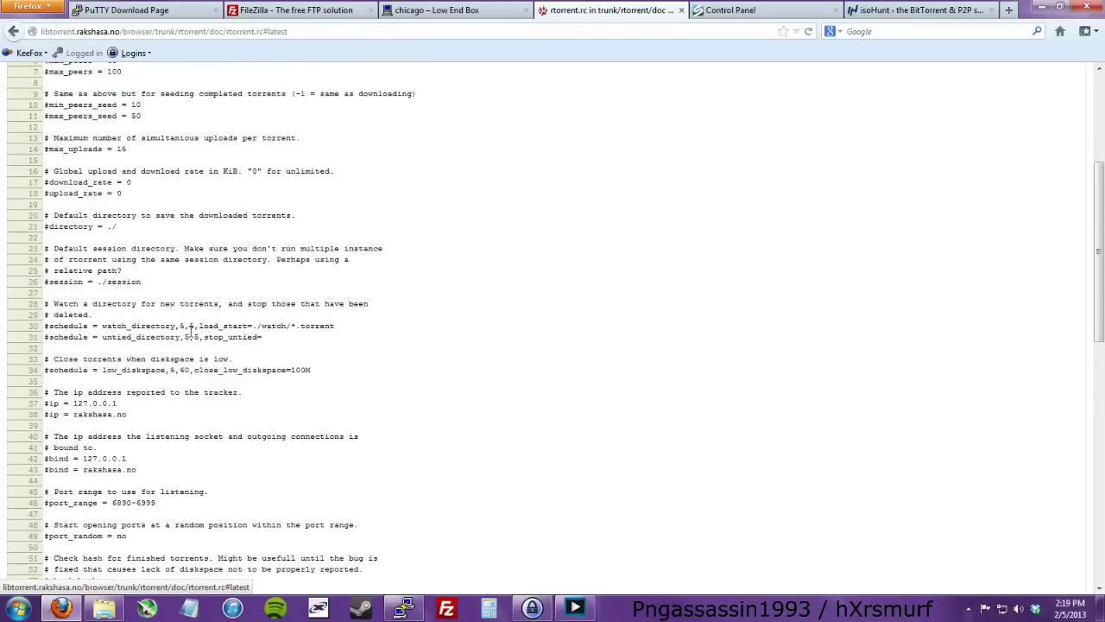
{"action": "scroll", "coordinate": [97, 275], "scroll_direction": "up", "scroll_amount": 3}
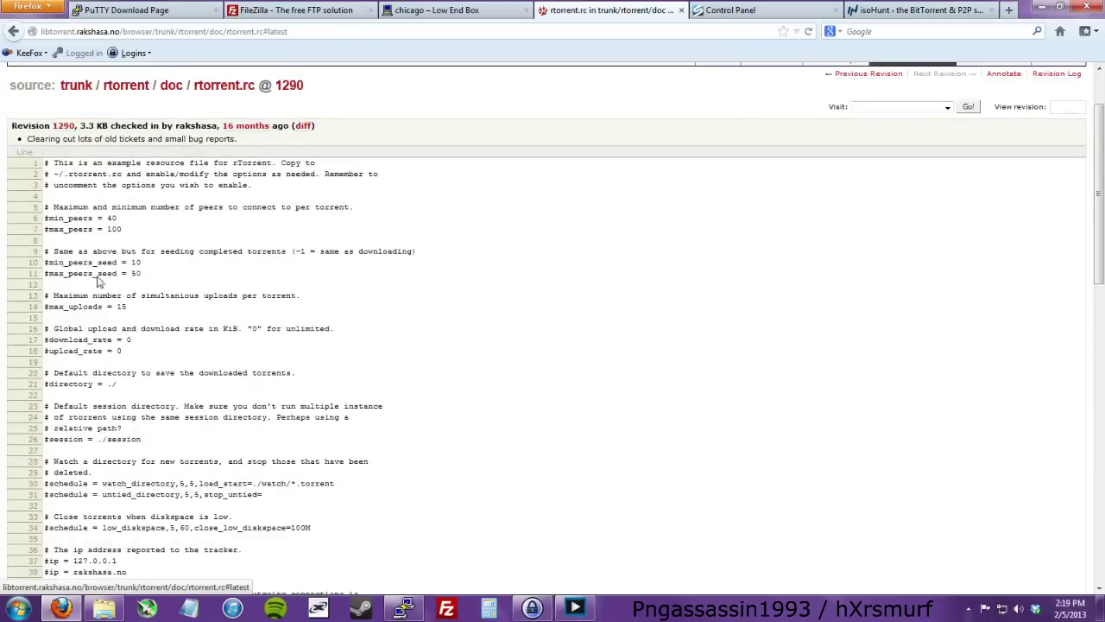
Find 'encry' on the page and inspect the commented encryption line 69
{"action": "key", "text": "ctrl+f"}
{"action": "type", "text": "encry"}
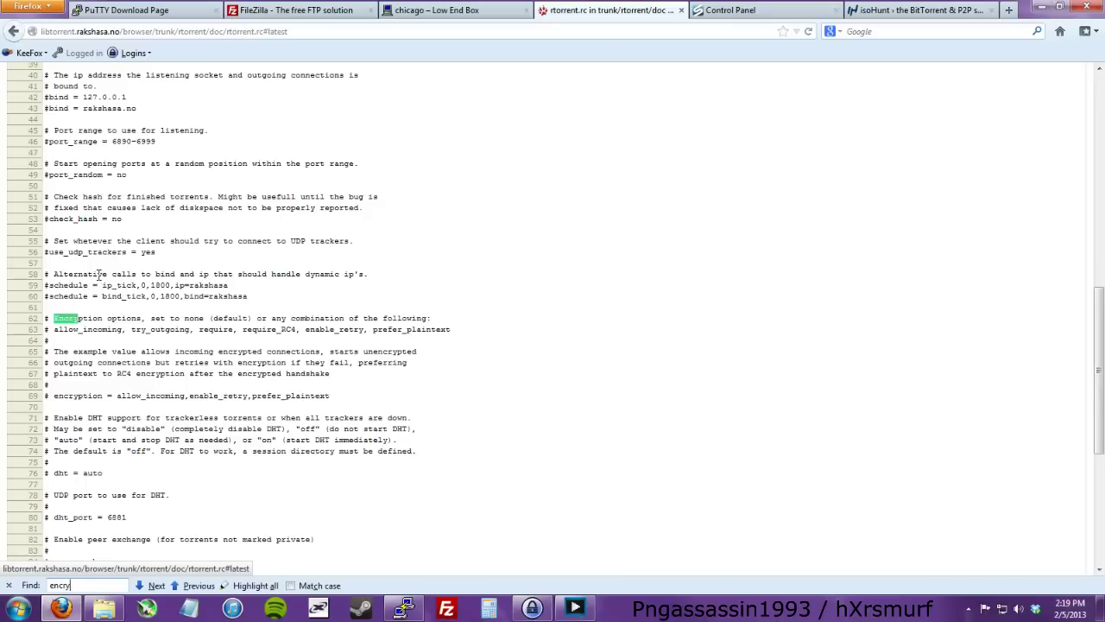
{"action": "key", "text": "Escape"}
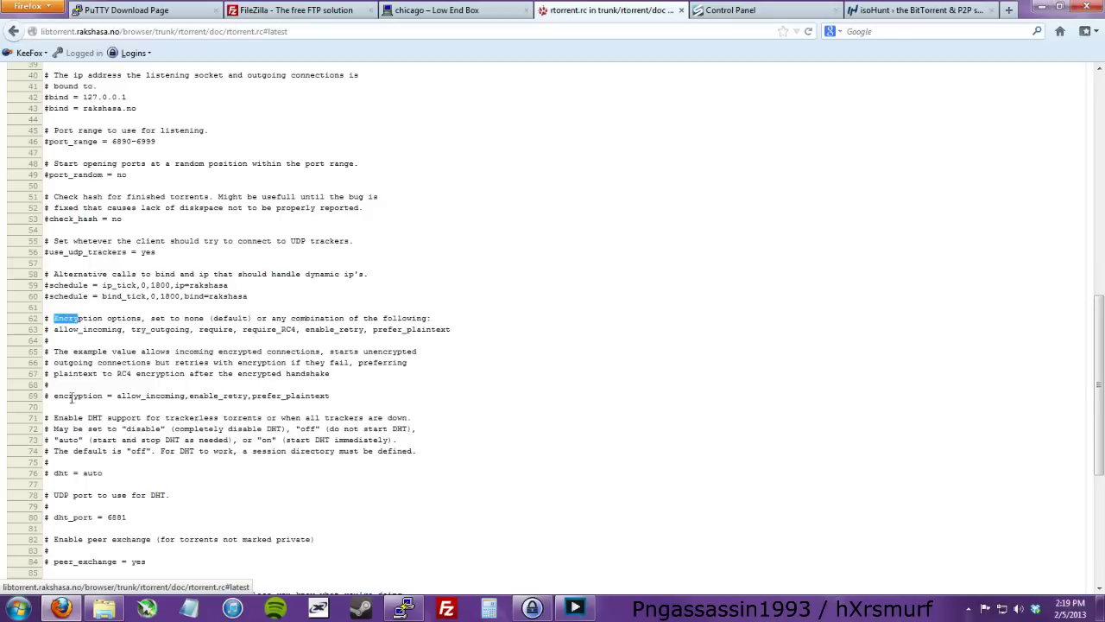
{"action": "double_click", "coordinate": [46, 395]}
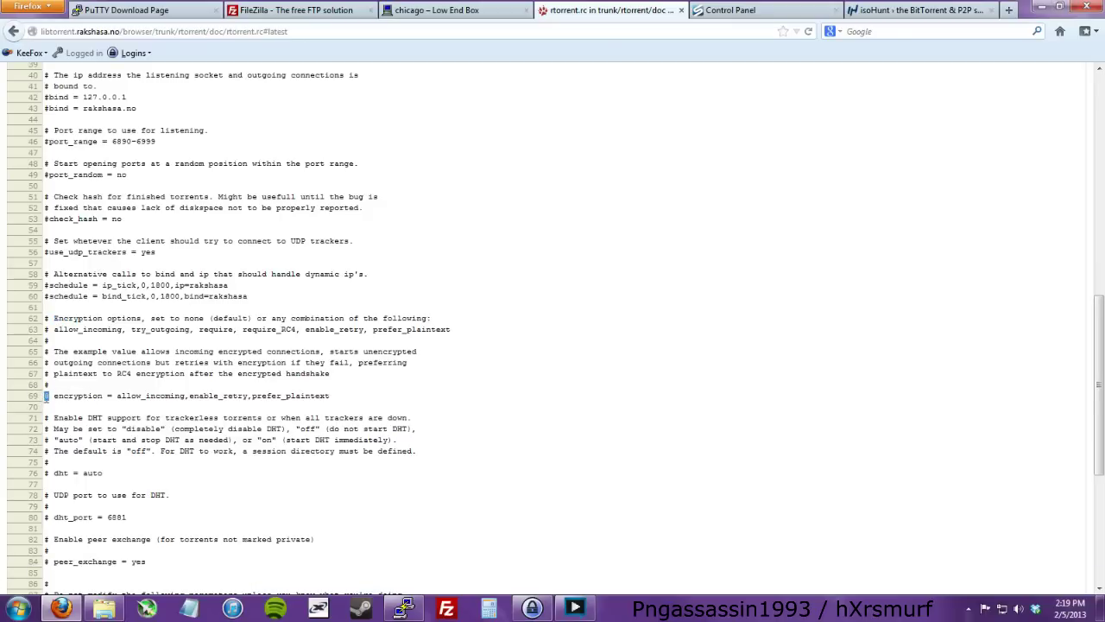
{"action": "left_click", "coordinate": [74, 404]}
Scroll back and highlight the download rate setting on line 17
{"action": "scroll", "coordinate": [390, 417], "scroll_direction": "up", "scroll_amount": 1}
{"action": "scroll", "coordinate": [234, 271], "scroll_direction": "up", "scroll_amount": 10}
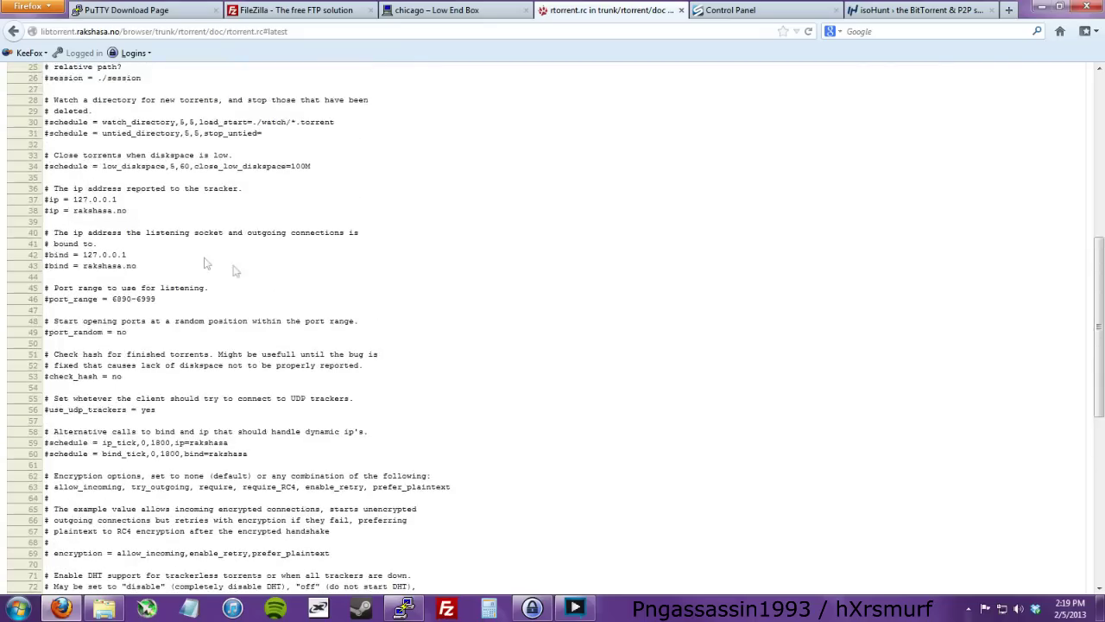
{"action": "scroll", "coordinate": [199, 269], "scroll_direction": "down", "scroll_amount": 3}
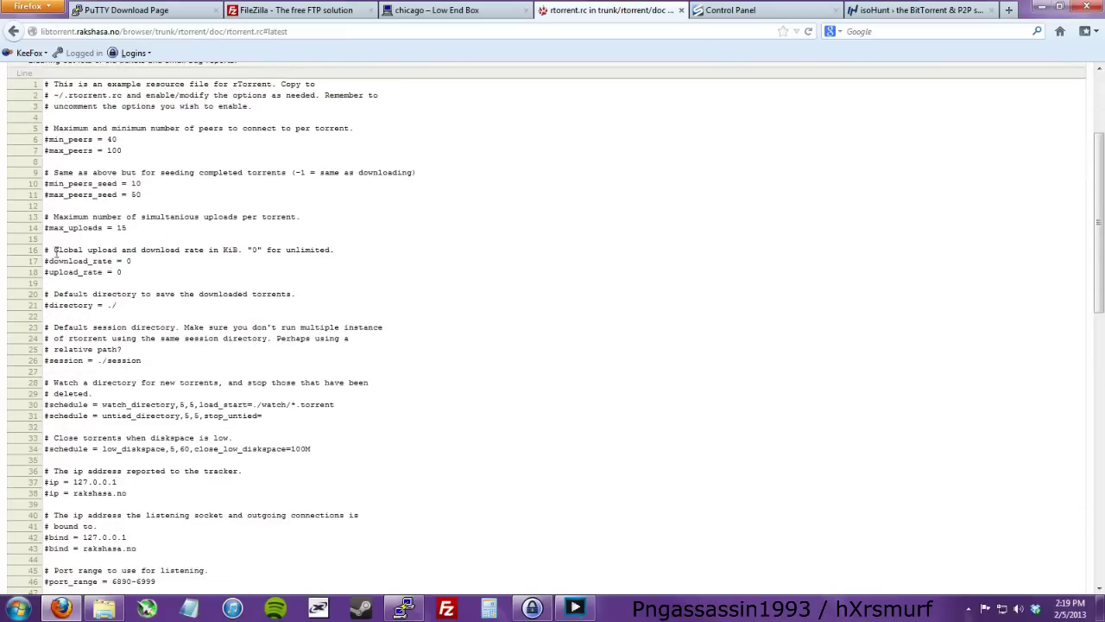
{"action": "left_click_drag", "start_coordinate": [84, 271], "coordinate": [149, 264]}
{"action": "left_click", "coordinate": [240, 281]}
{"action": "scroll", "coordinate": [360, 268], "scroll_direction": "down", "scroll_amount": 14}
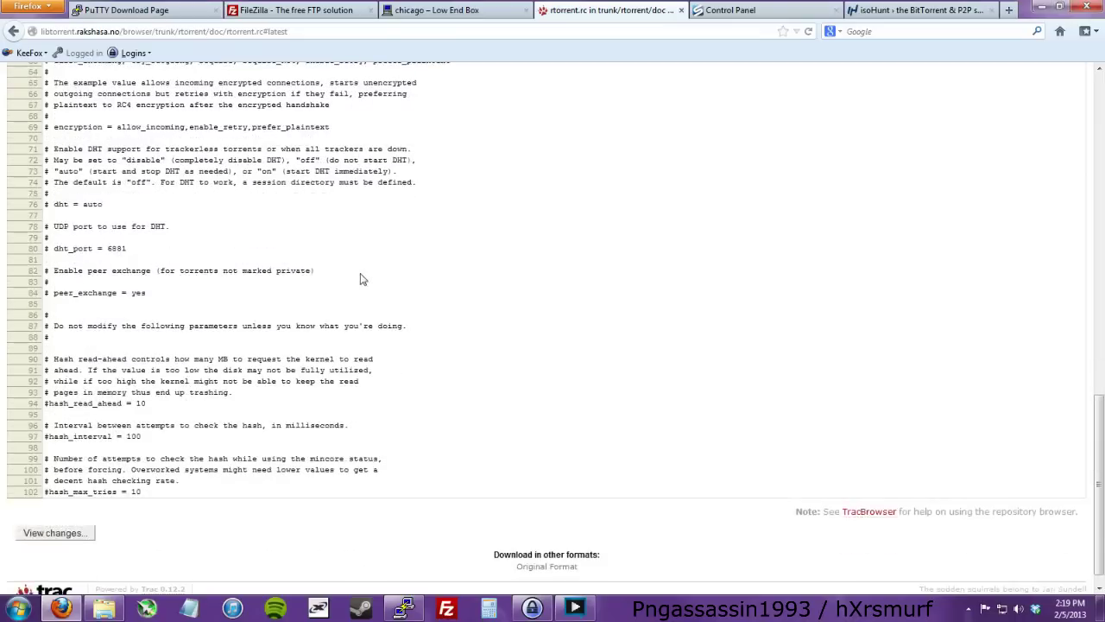
{"action": "scroll", "coordinate": [358, 262], "scroll_direction": "up", "scroll_amount": 11}
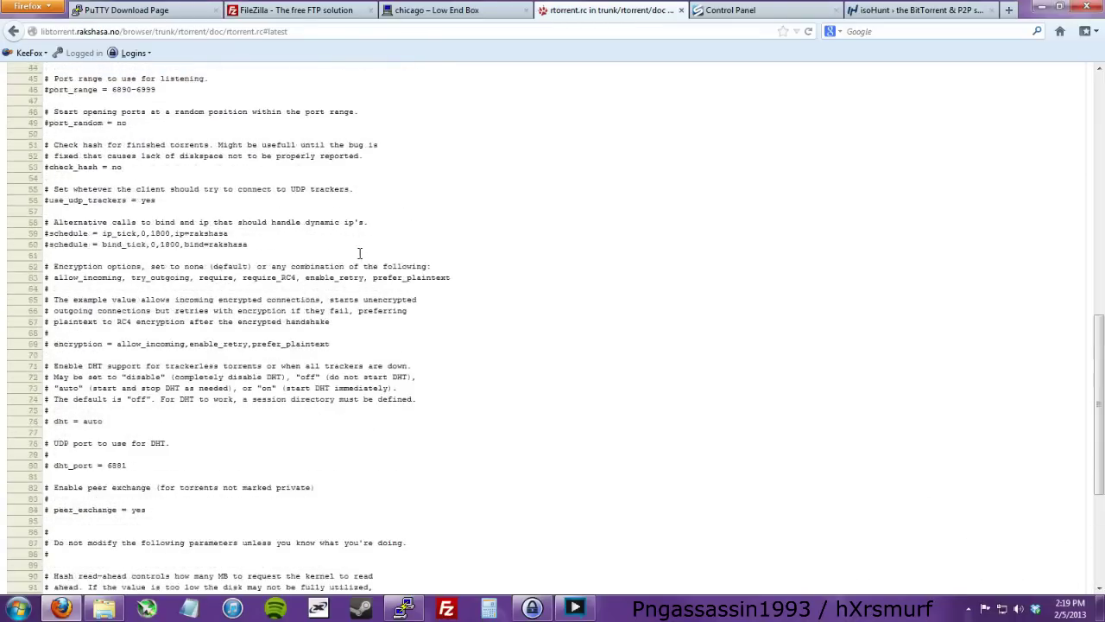
{"action": "scroll", "coordinate": [518, 242], "scroll_direction": "up", "scroll_amount": 6}
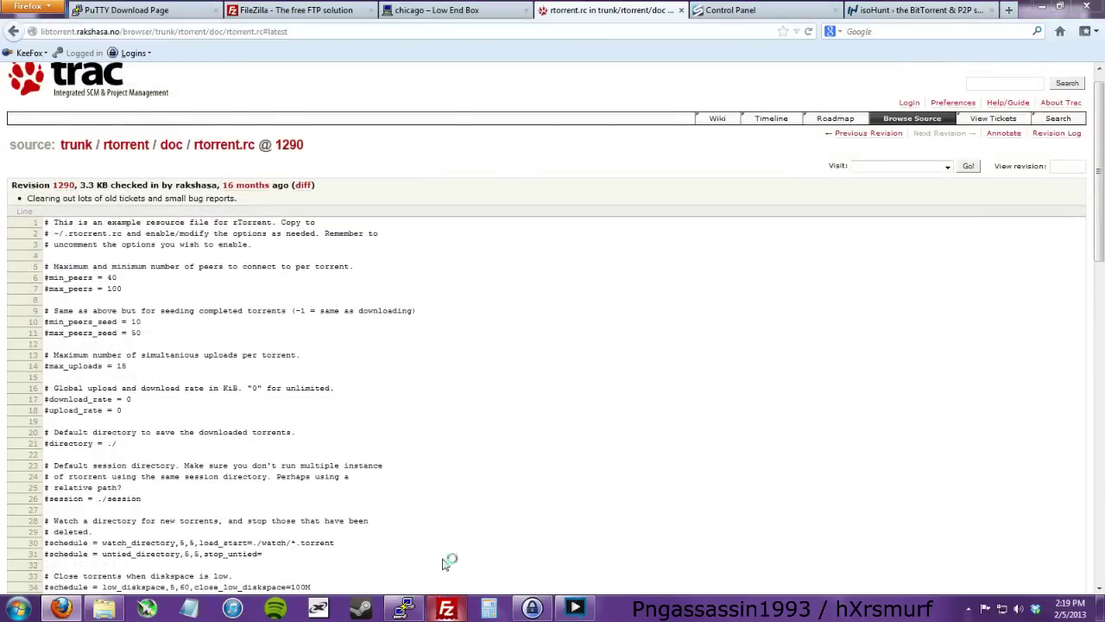
Bring FileZilla to the front and briefly open the Site Manager
{"action": "left_click", "coordinate": [447, 609]}
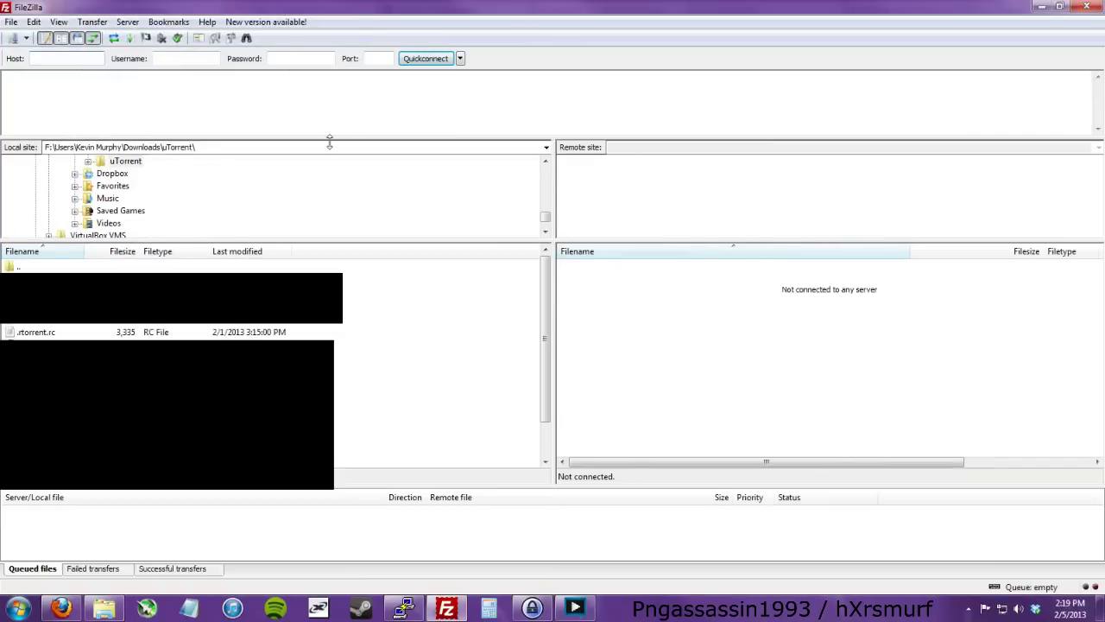
{"action": "key", "text": "alt+Tab"}
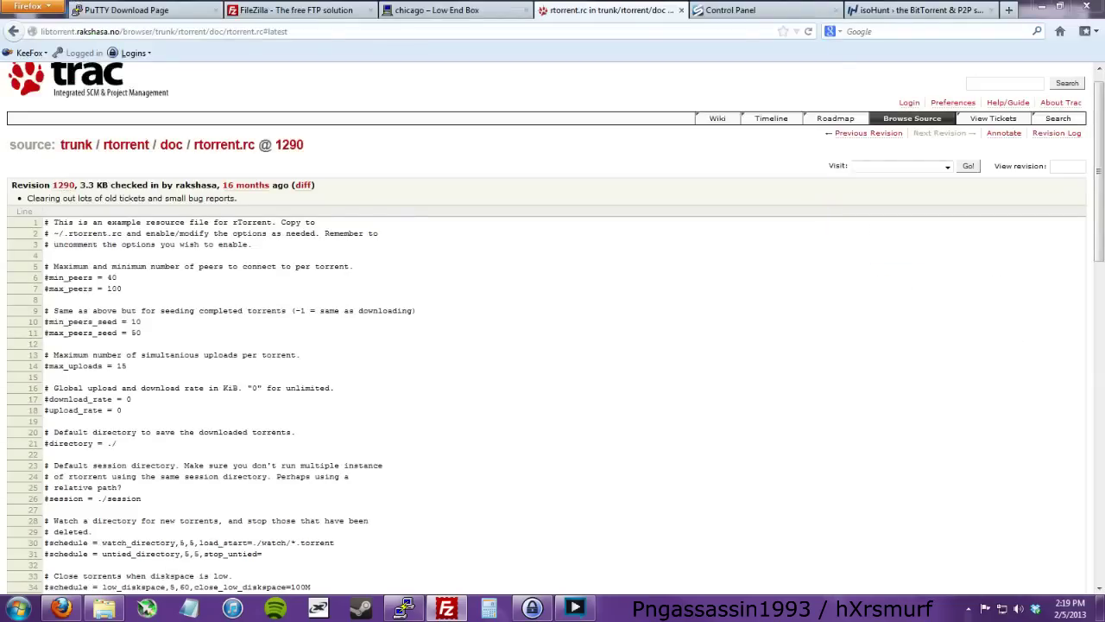
{"action": "key", "text": "alt+Tab"}
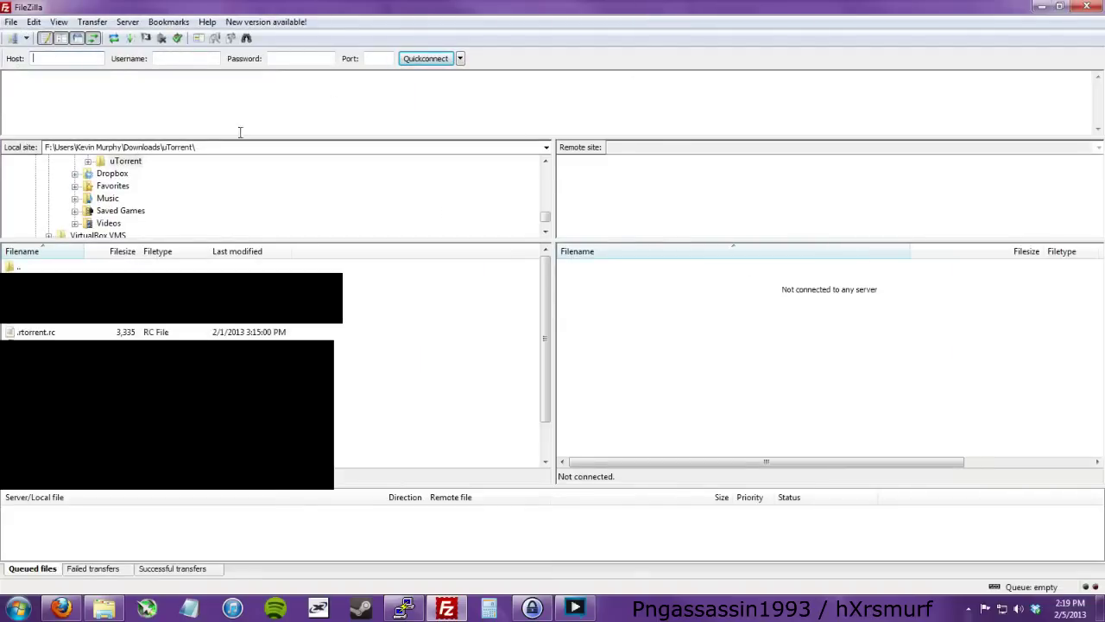
{"action": "key", "text": "ctrl+s"}
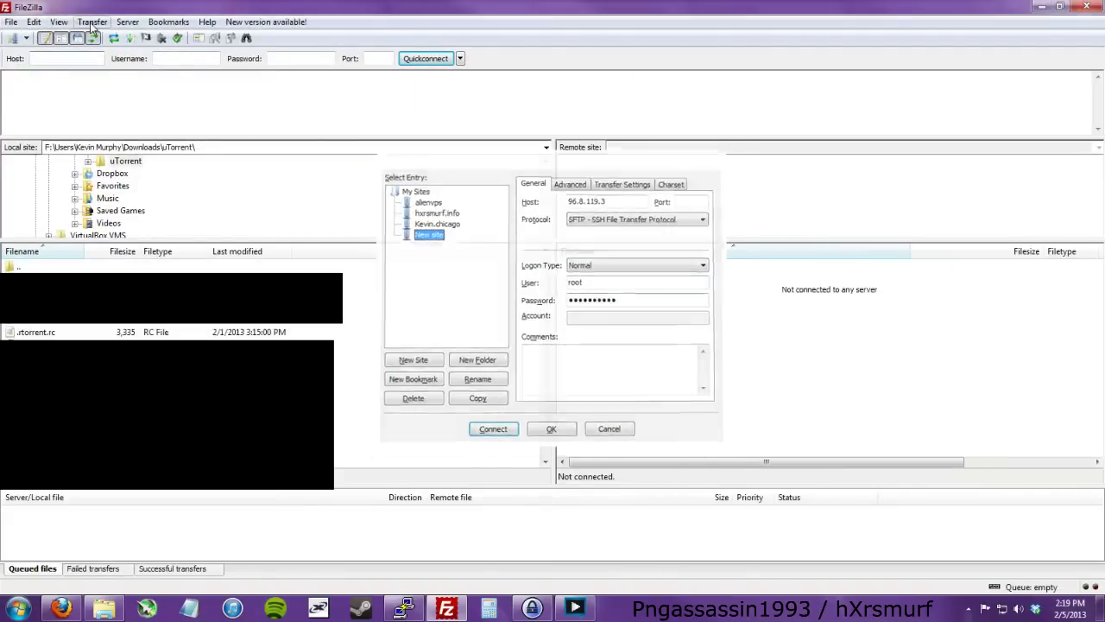
{"action": "key", "text": "Escape"}
Open the Site Manager from the File menu, review saved sites, and connect to alienvps
{"action": "left_click", "coordinate": [129, 23]}
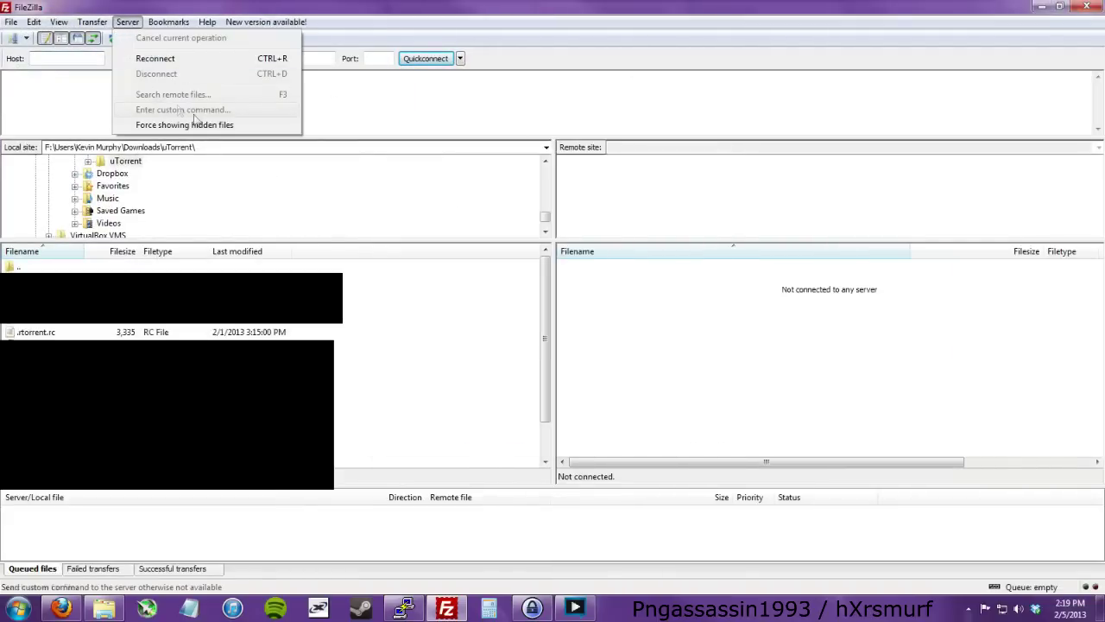
{"action": "mouse_move", "coordinate": [11, 23]}
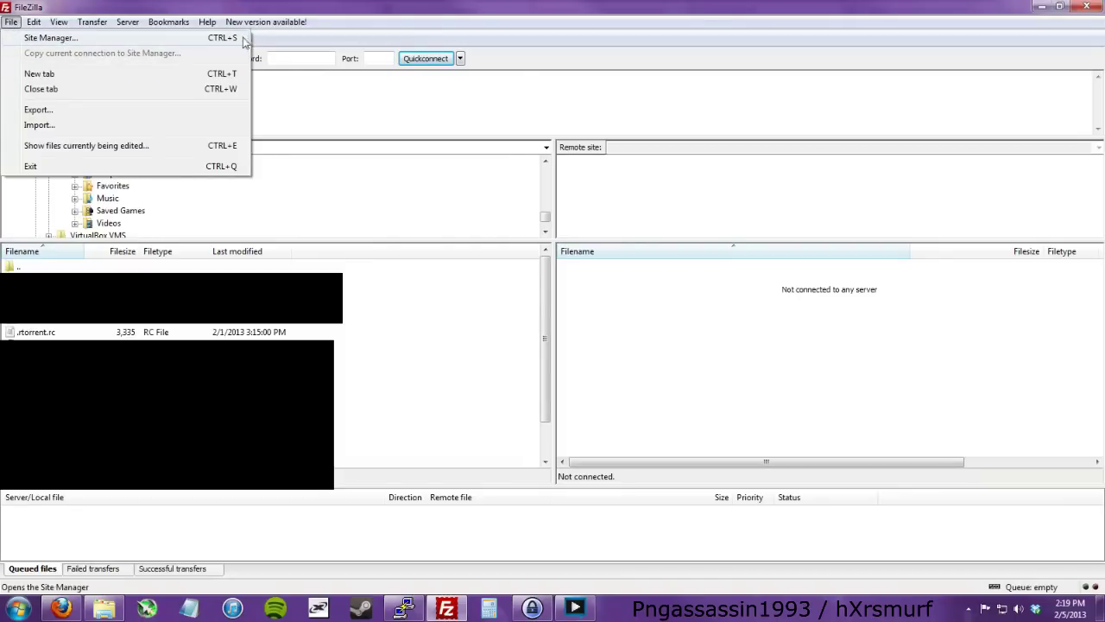
{"action": "left_click", "coordinate": [31, 38]}
{"action": "left_click", "coordinate": [425, 200]}
{"action": "left_click", "coordinate": [428, 212]}
{"action": "left_click", "coordinate": [429, 223]}
{"action": "left_click", "coordinate": [427, 234]}
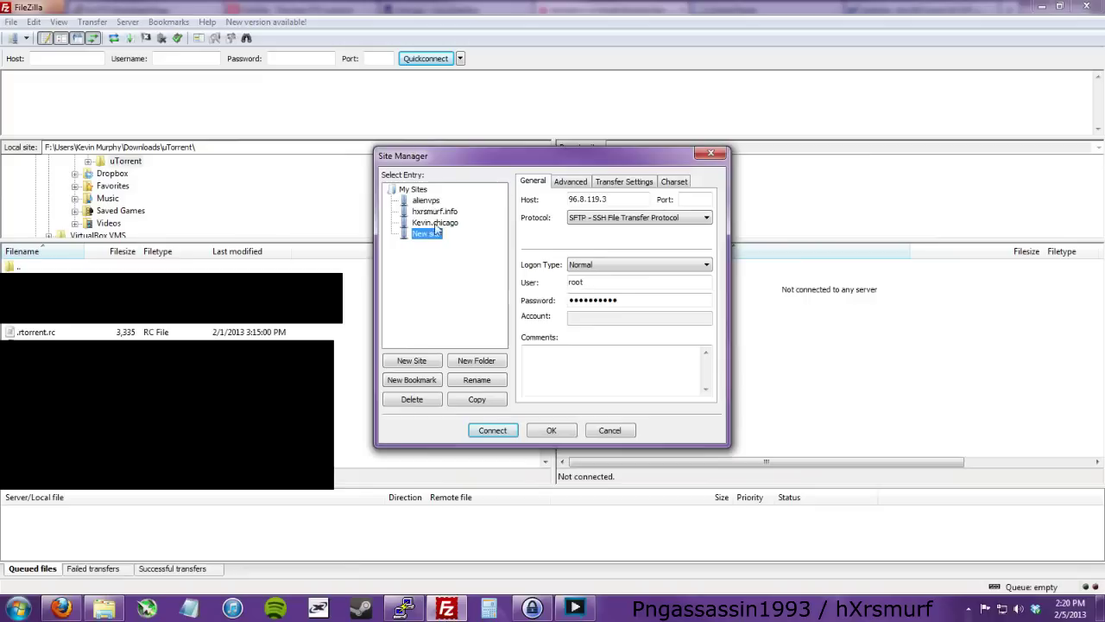
{"action": "double_click", "coordinate": [426, 200]}
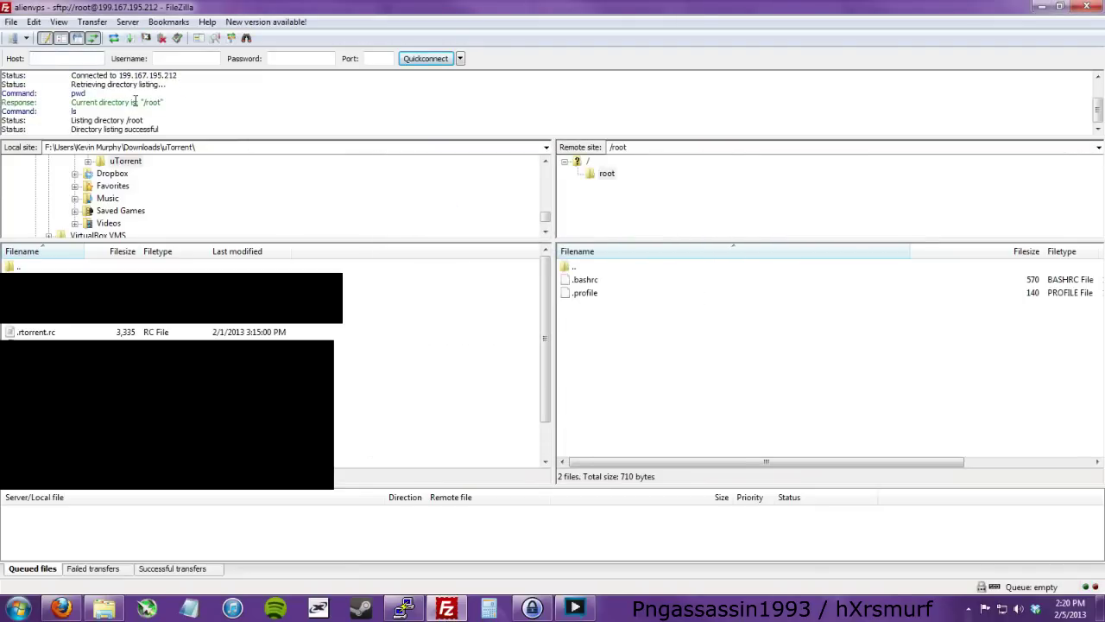
Upload the local .rtorrent.rc to the server's /root folder and close FileZilla
{"action": "left_click", "coordinate": [11, 22]}
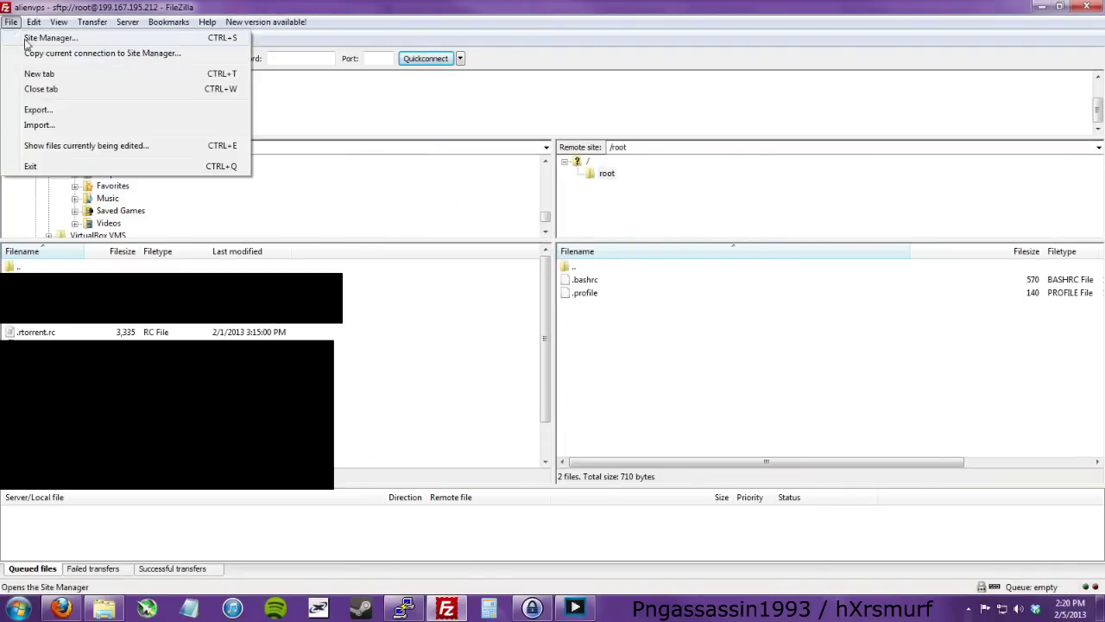
{"action": "left_click", "coordinate": [34, 42]}
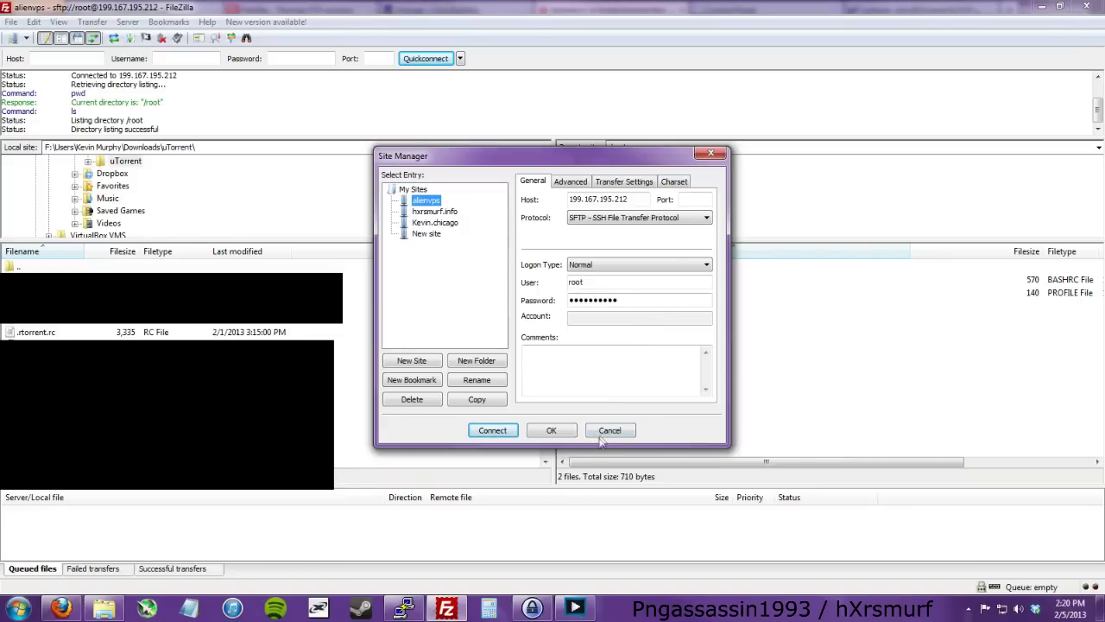
{"action": "left_click", "coordinate": [602, 434]}
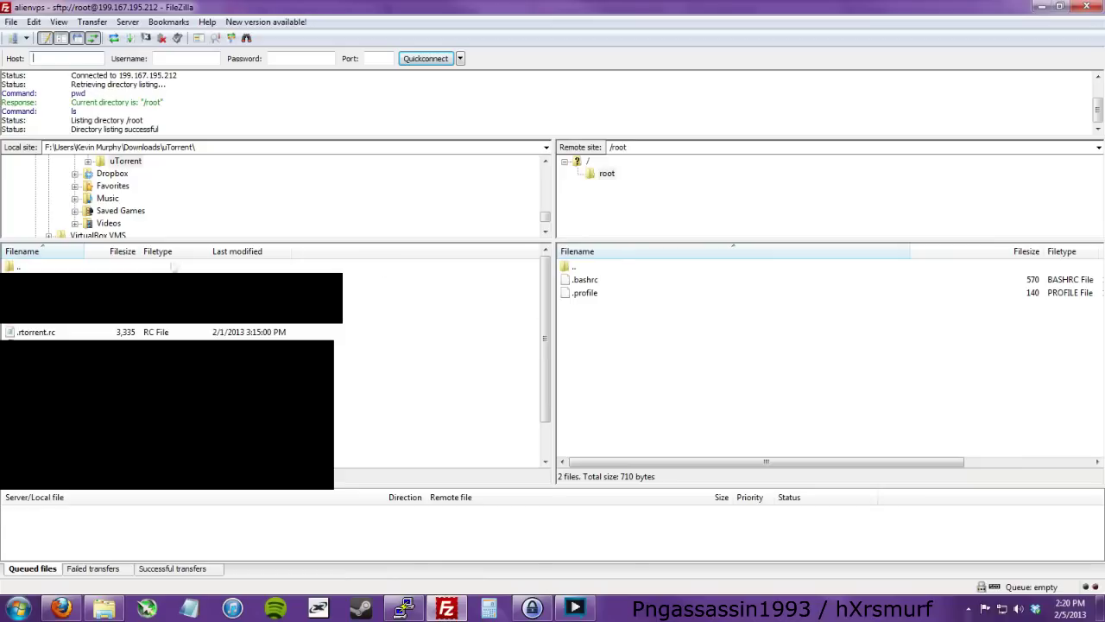
{"action": "left_click", "coordinate": [51, 337]}
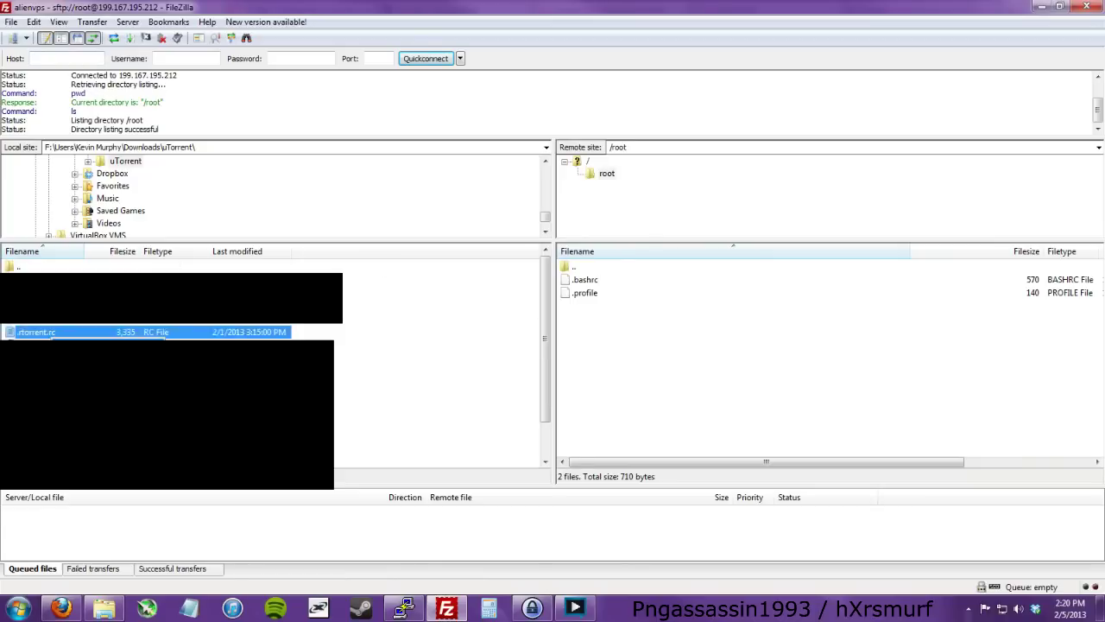
{"action": "double_click", "coordinate": [52, 336]}
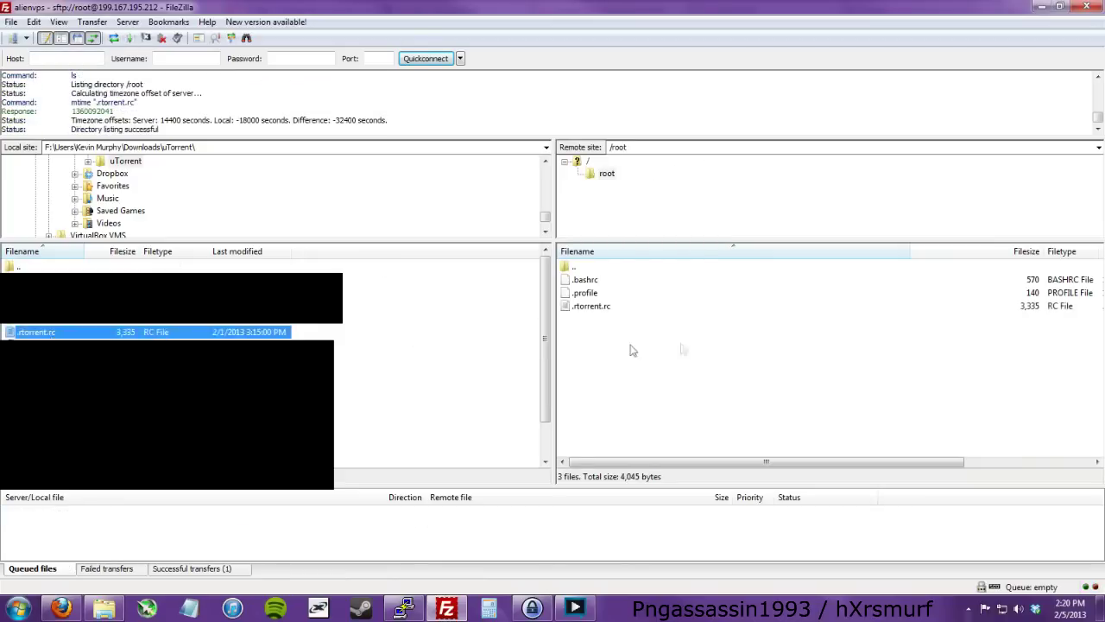
{"action": "left_click", "coordinate": [1090, 7]}
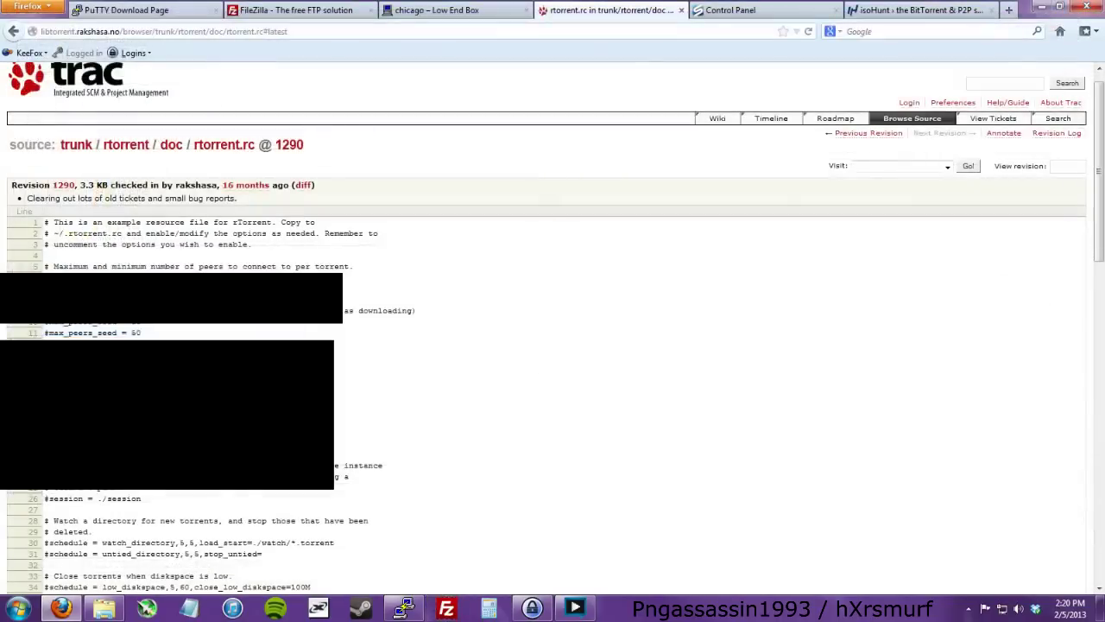
In PuTTY, list the root home folder with ls, ls -l and ls -a
{"action": "left_click", "coordinate": [406, 605]}
{"action": "type", "text": "ls"}
{"action": "key", "text": "Return"}
{"action": "type", "text": "ls -l"}
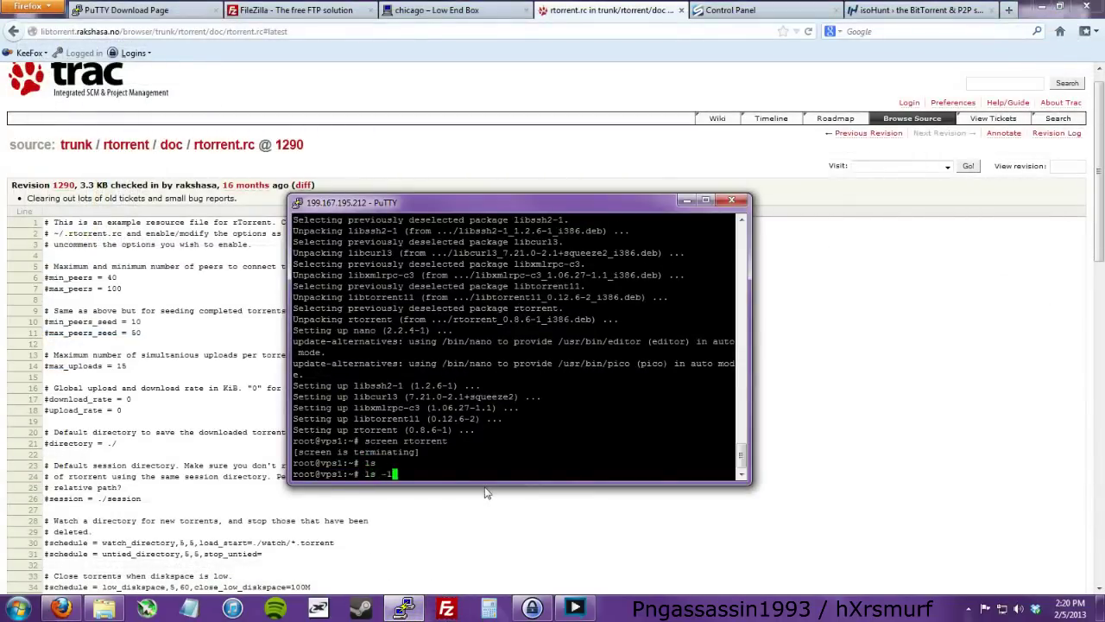
{"action": "key", "text": "Return"}
{"action": "type", "text": "ls -a"}
{"action": "key", "text": "Return"}
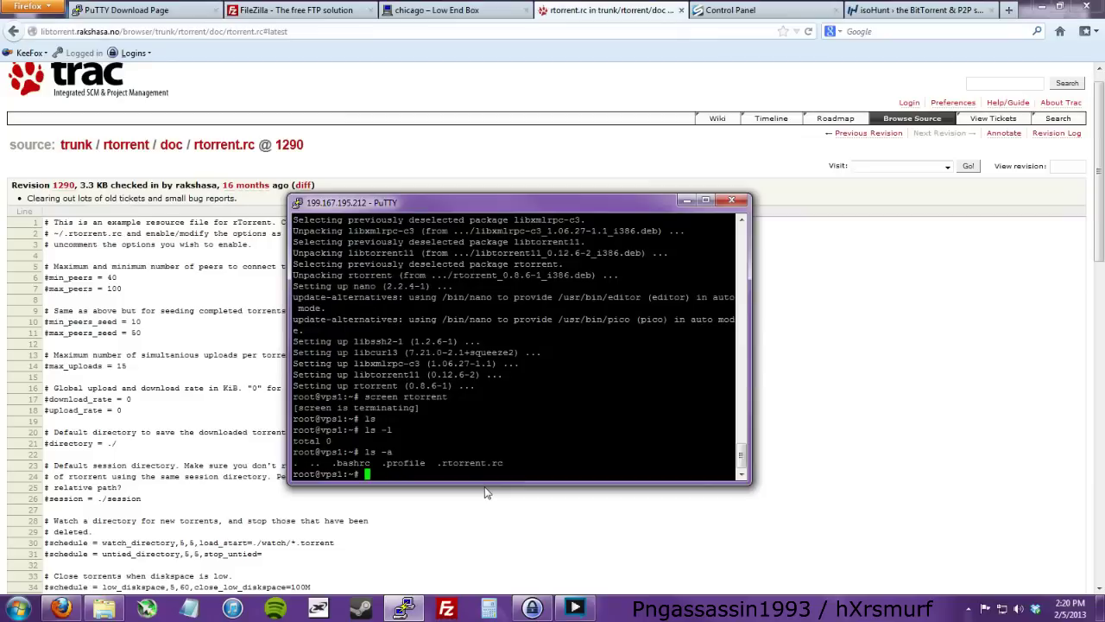
Print .rtorrent.rc with cat and reattach the screen session with screen -r
{"action": "type", "text": "cat .rtorrent.rc"}
{"action": "key", "text": "Return"}
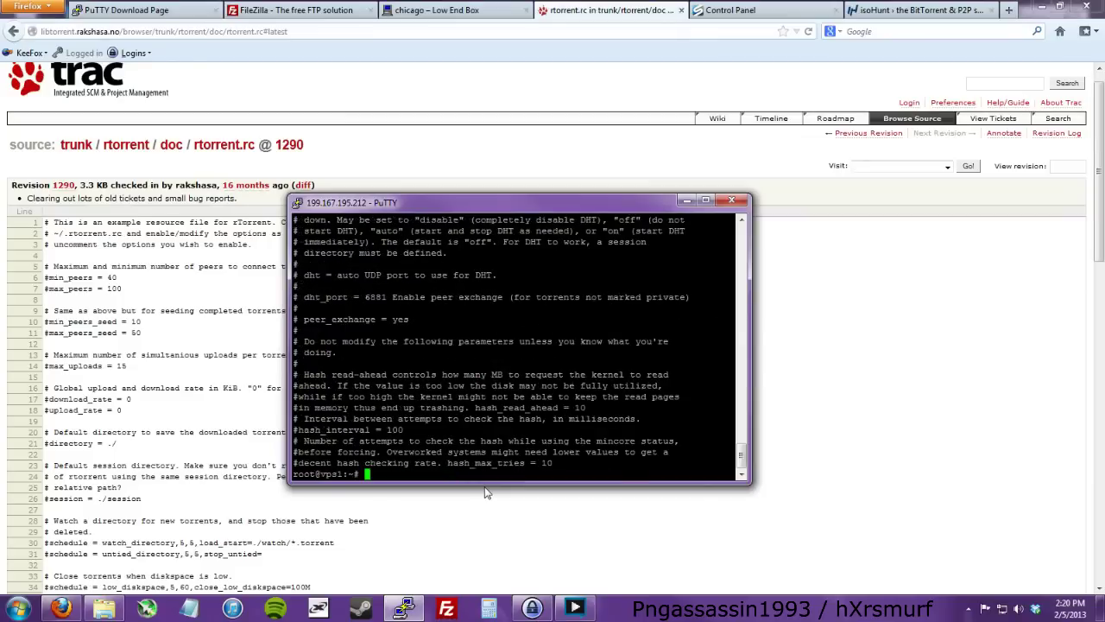
{"action": "type", "text": "screen -r"}
{"action": "key", "text": "Return"}
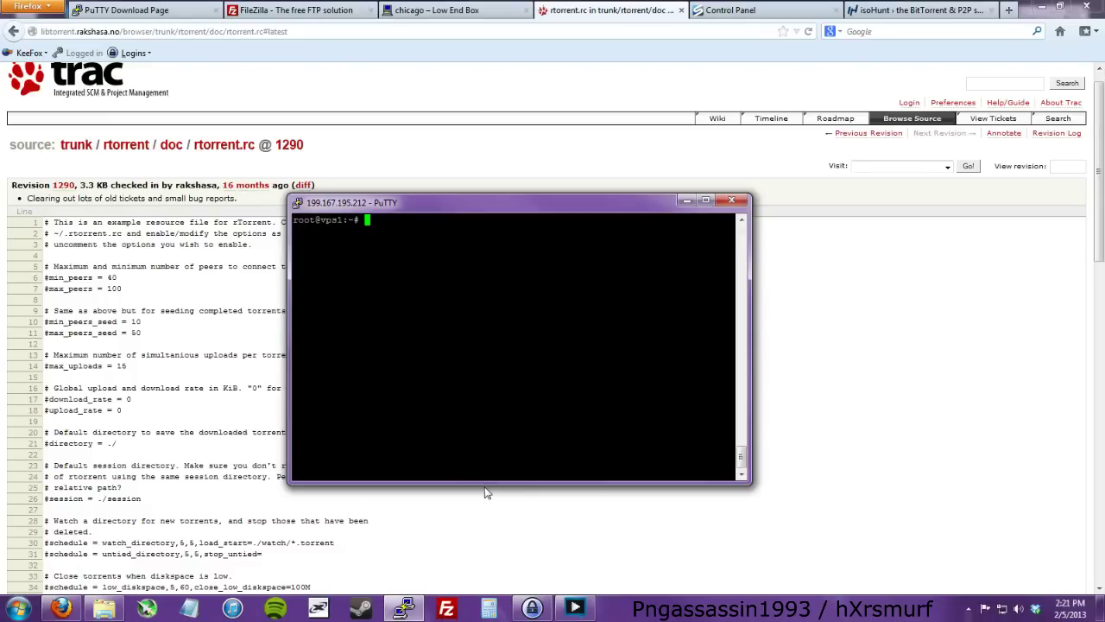
Detach from screen, list processes with ps -e, and kill all screen sessions
{"action": "key", "text": "ctrl+a"}
{"action": "type", "text": "dps -e"}
{"action": "key", "text": "Return"}
{"action": "type", "text": "killall screen"}
{"action": "key", "text": "Return"}
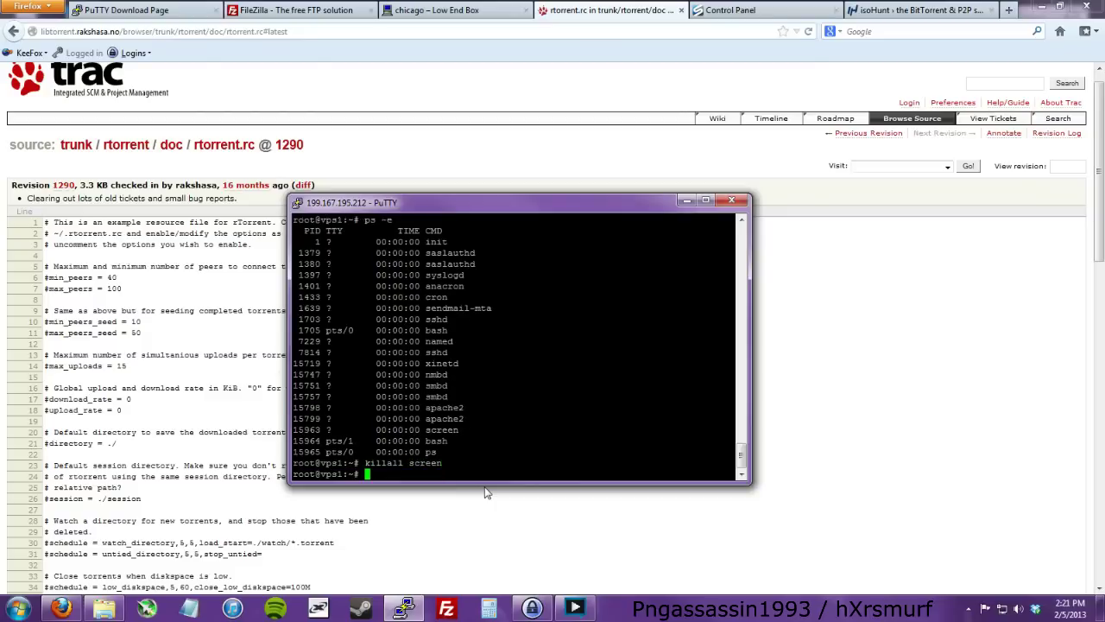
Start and detach a test screen, kill it, then relaunch 'screen rtorrent'
{"action": "type", "text": "screen"}
{"action": "key", "text": "Return"}
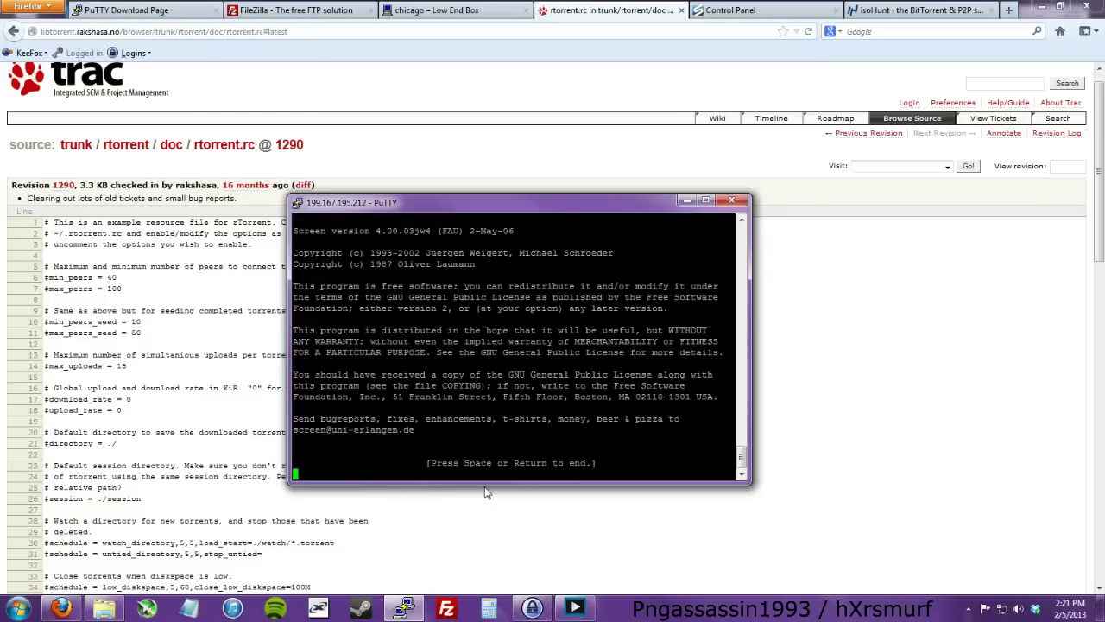
{"action": "key", "text": "Return"}
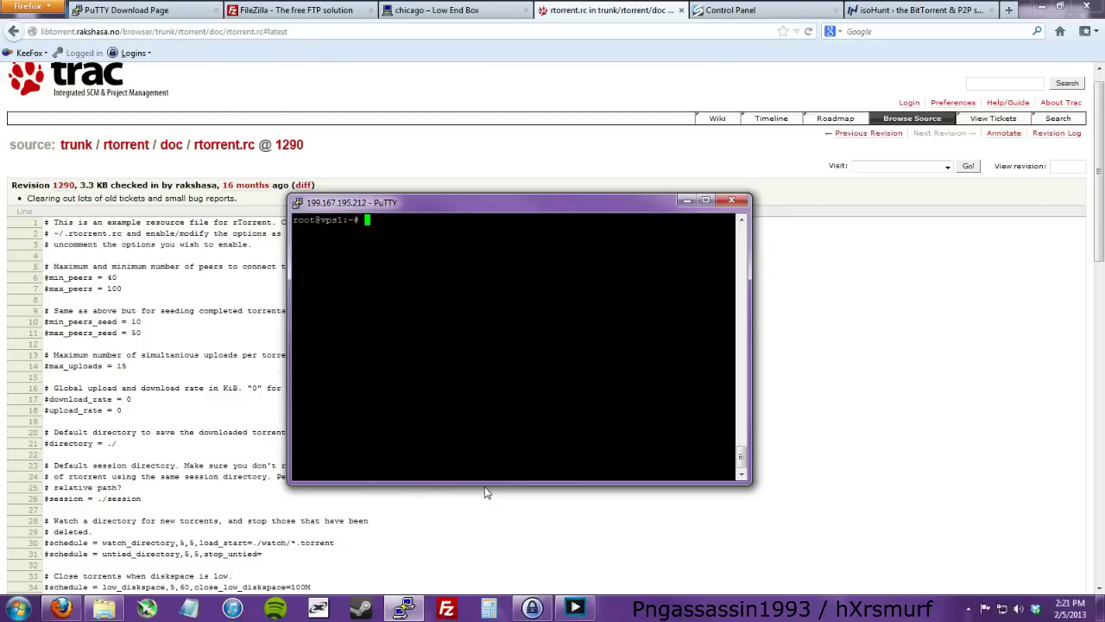
{"action": "key", "text": "ctrl+a"}
{"action": "type", "text": "dkillall screen"}
{"action": "key", "text": "Return"}
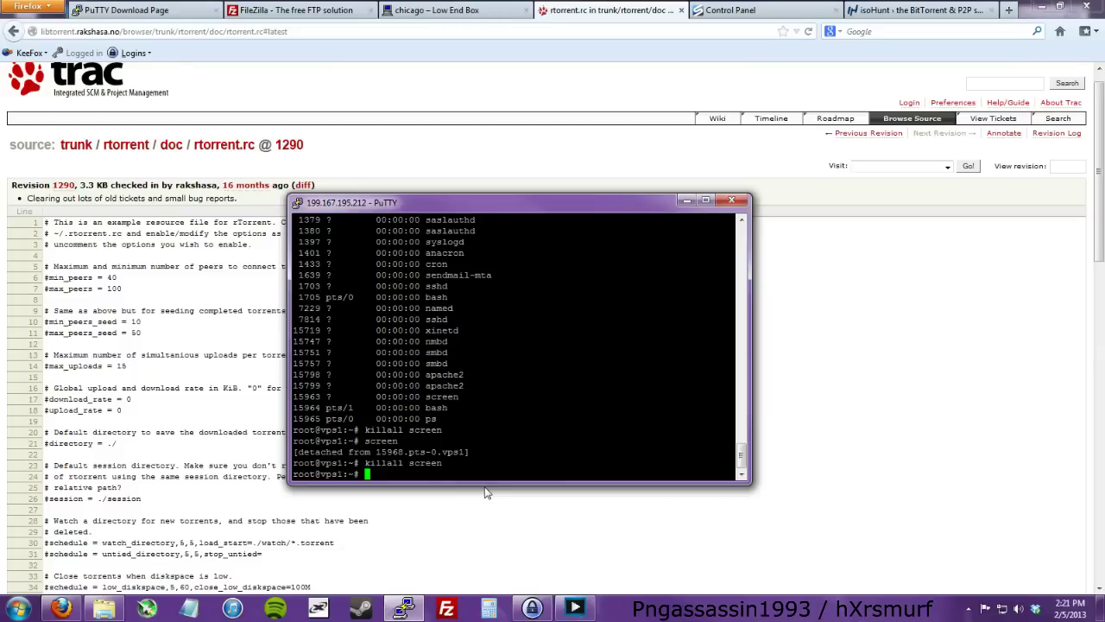
{"action": "type", "text": "screen rtorrent"}
{"action": "key", "text": "Return"}
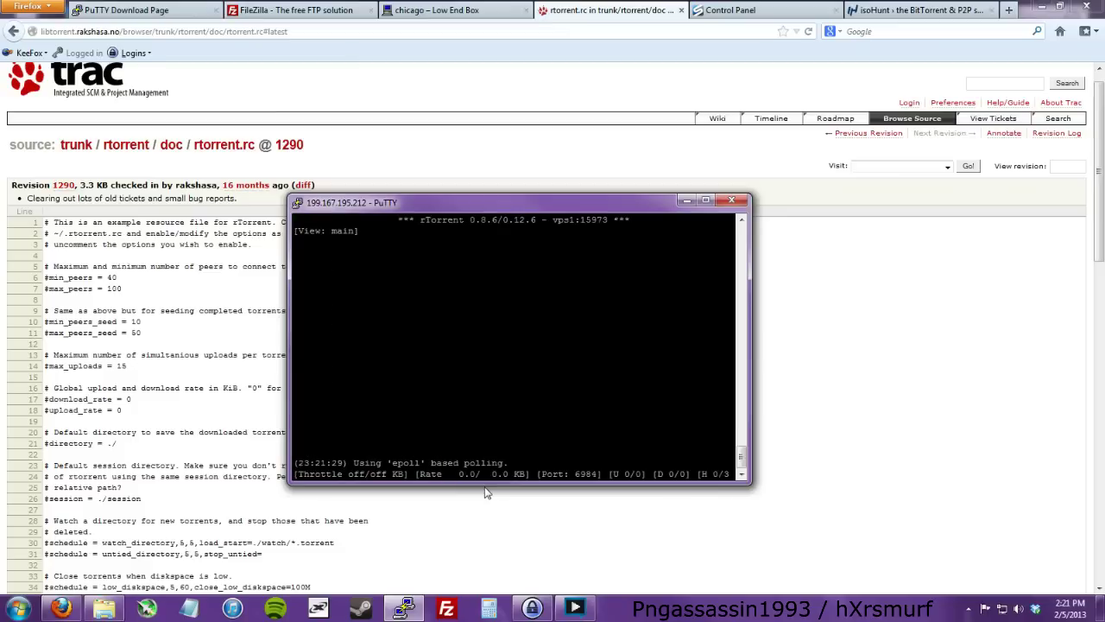
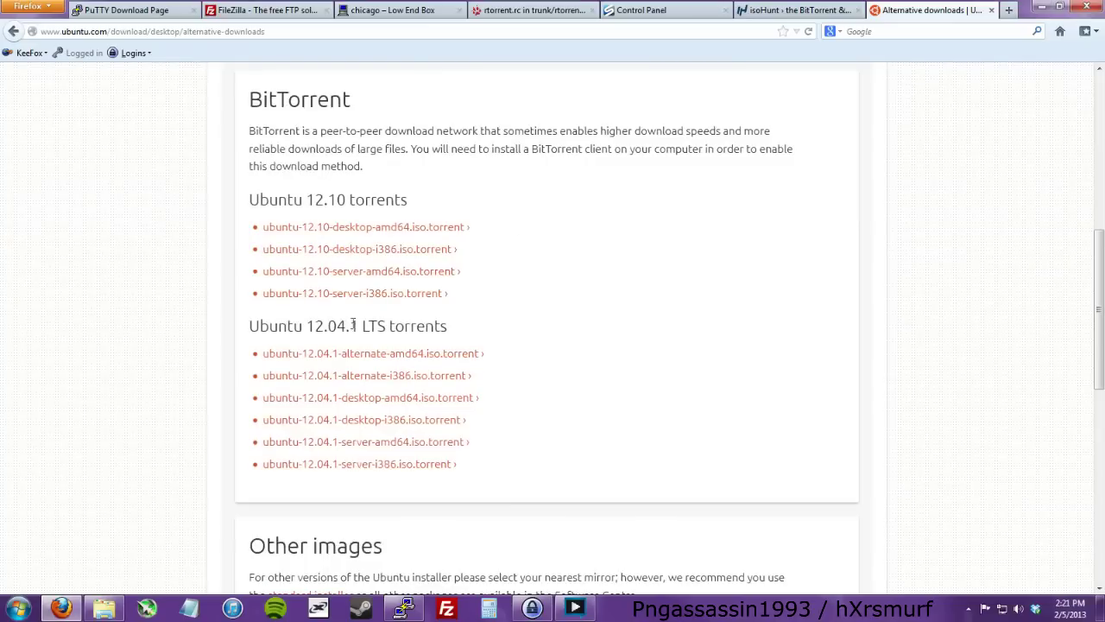
Scroll Ubuntu's alternative downloads page to the BitTorrent files for 12.10 and 12.04.1 LTS
{"action": "left_click_drag", "start_coordinate": [315, 331], "coordinate": [388, 329]}
Copy the address of the ubuntu-12.04.1-alternate-i386.iso.torrent link
{"action": "left_click", "coordinate": [371, 327]}
{"action": "right_click", "coordinate": [358, 376]}
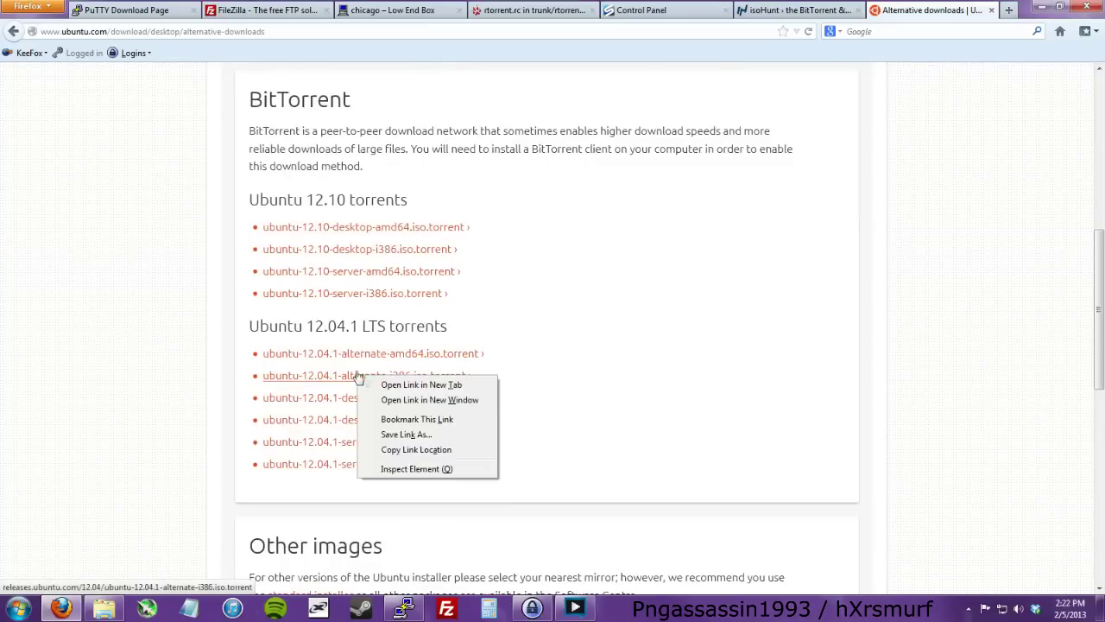
{"action": "left_click", "coordinate": [430, 450]}
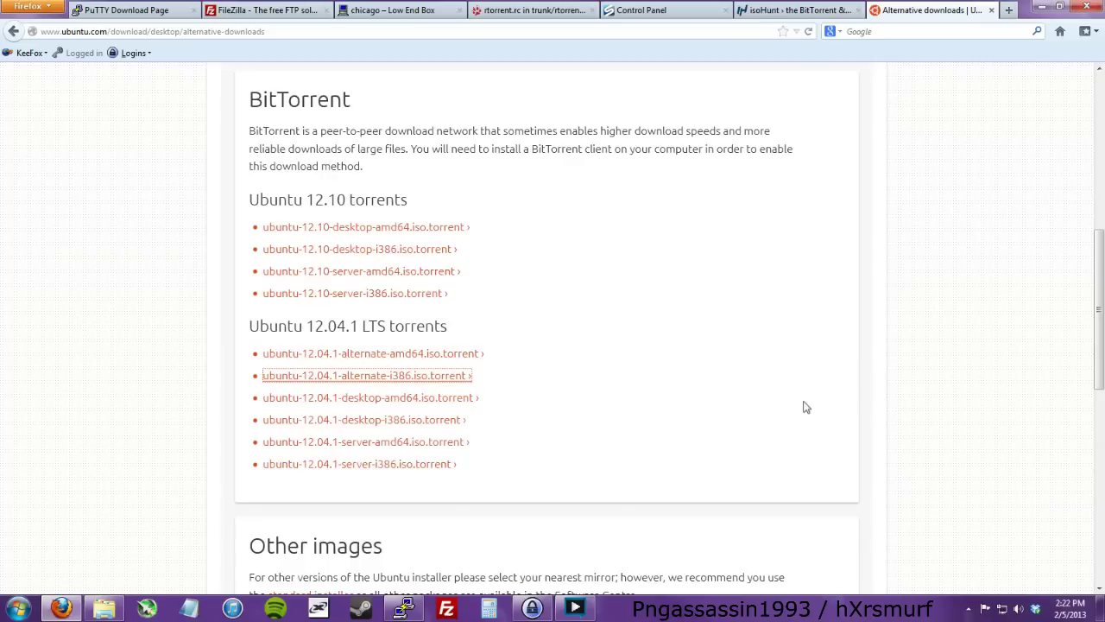
Open rTorrent's load prompt in PuTTY, then come back to the Ubuntu downloads page
{"action": "key", "text": "alt+Tab"}
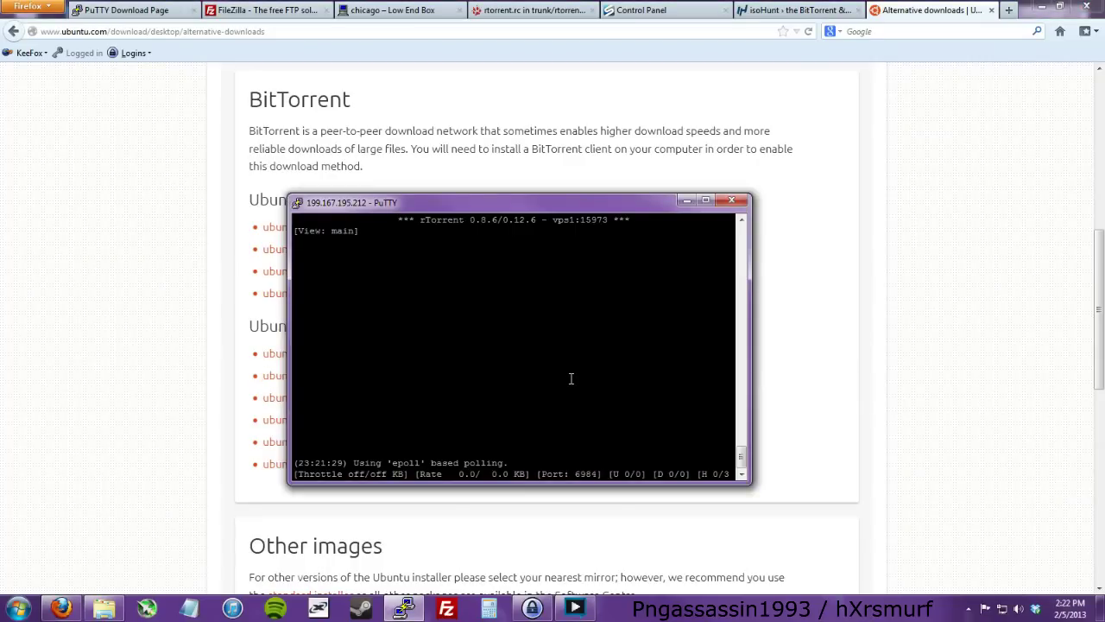
{"action": "key", "text": "BackSpace"}
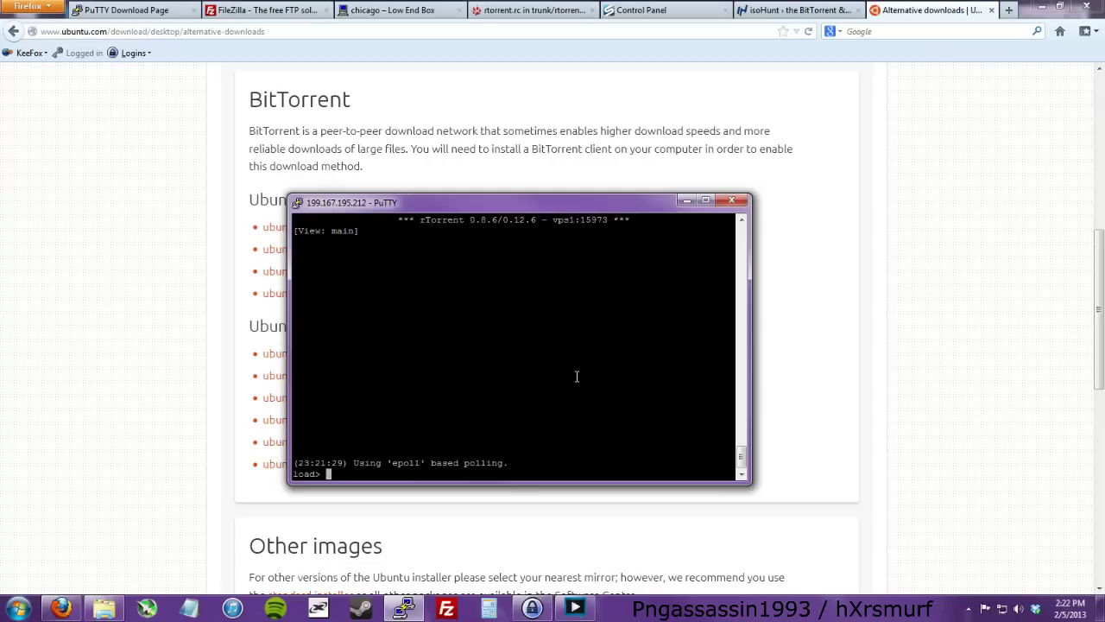
{"action": "key", "text": "alt+Tab"}
Copy the alternate-i386 torrent link's address again
{"action": "right_click", "coordinate": [364, 356]}
{"action": "left_click", "coordinate": [227, 357]}
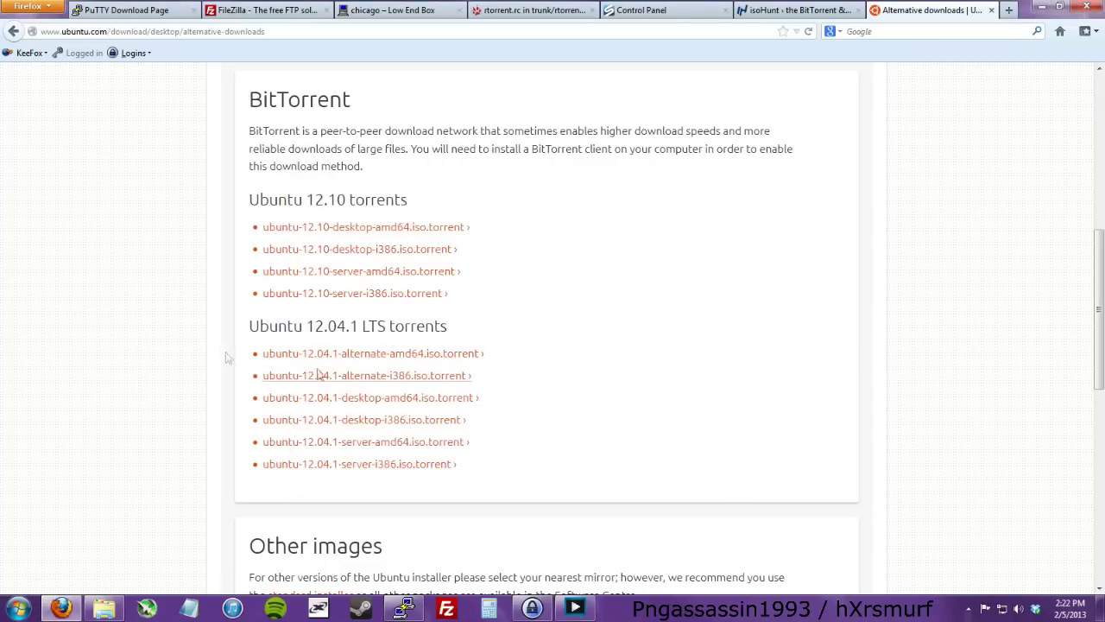
{"action": "right_click", "coordinate": [386, 375]}
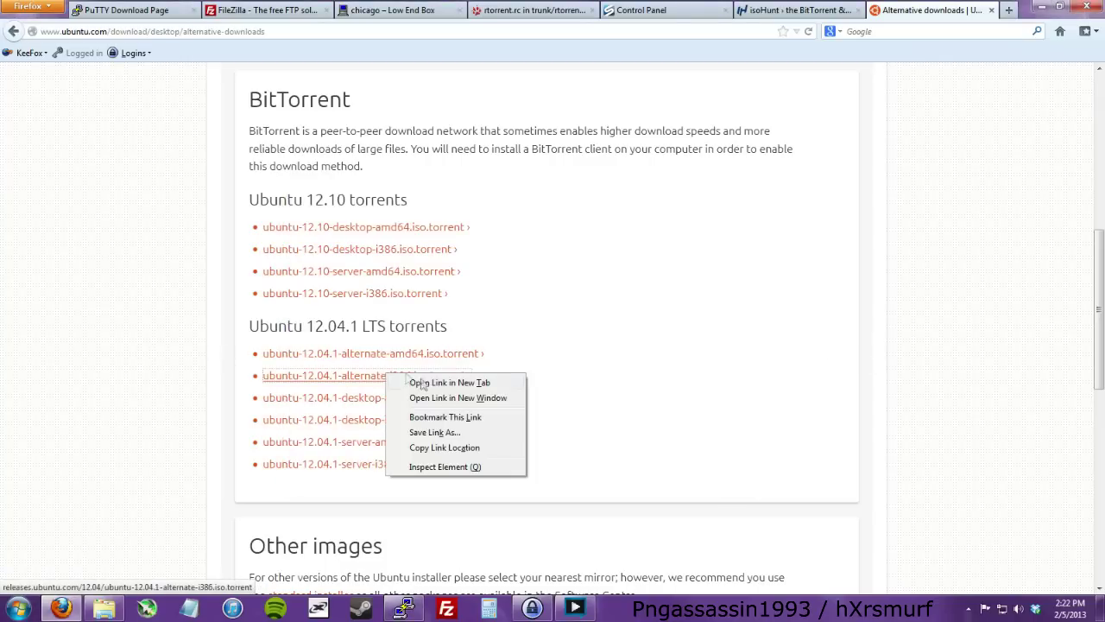
{"action": "left_click", "coordinate": [443, 447]}
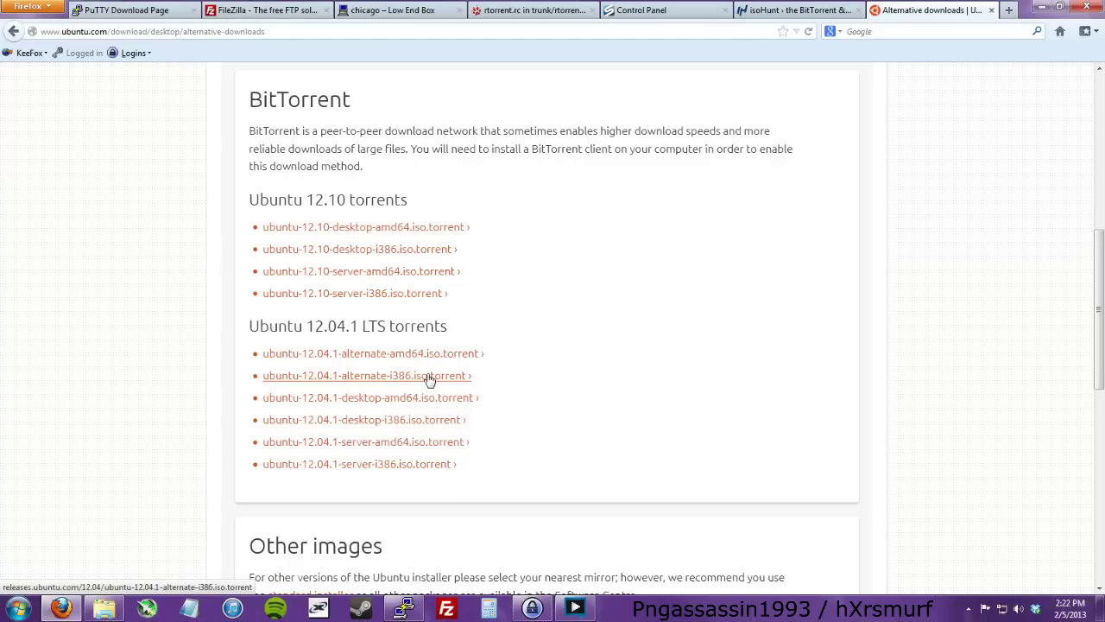
Paste the alternate-i386 torrent URL into rTorrent's load prompt and start its download with Ctrl+S
{"action": "key", "text": "alt+Tab"}
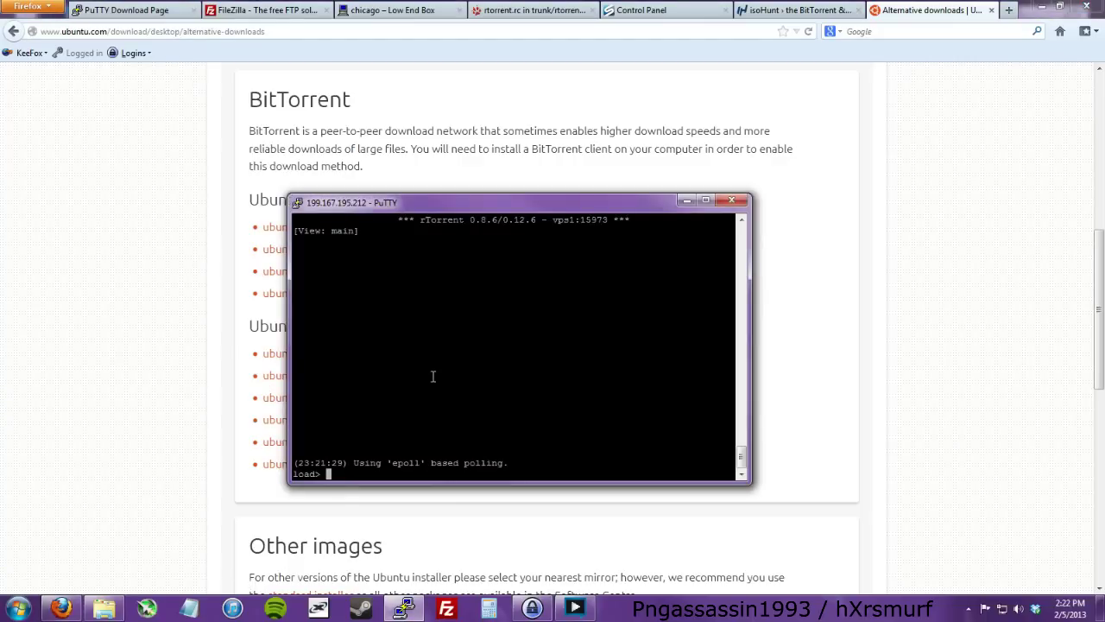
{"action": "right_click", "coordinate": [458, 323]}
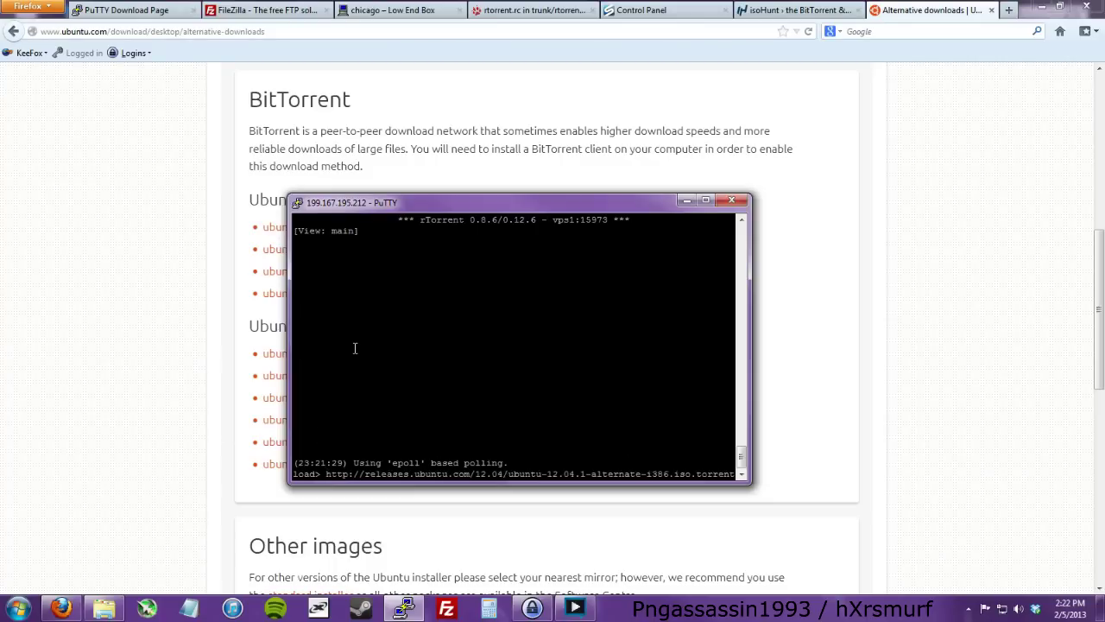
{"action": "key", "text": "Return"}
{"action": "key", "text": "ctrl+a"}
{"action": "key", "text": "d"}
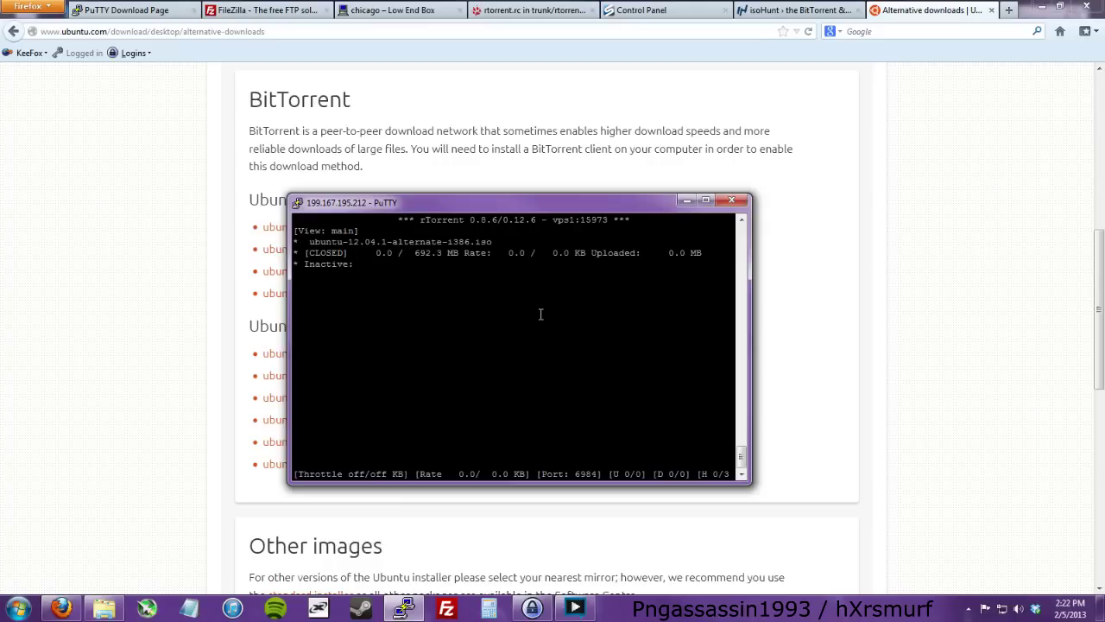
{"action": "key", "text": "ctrl+s"}
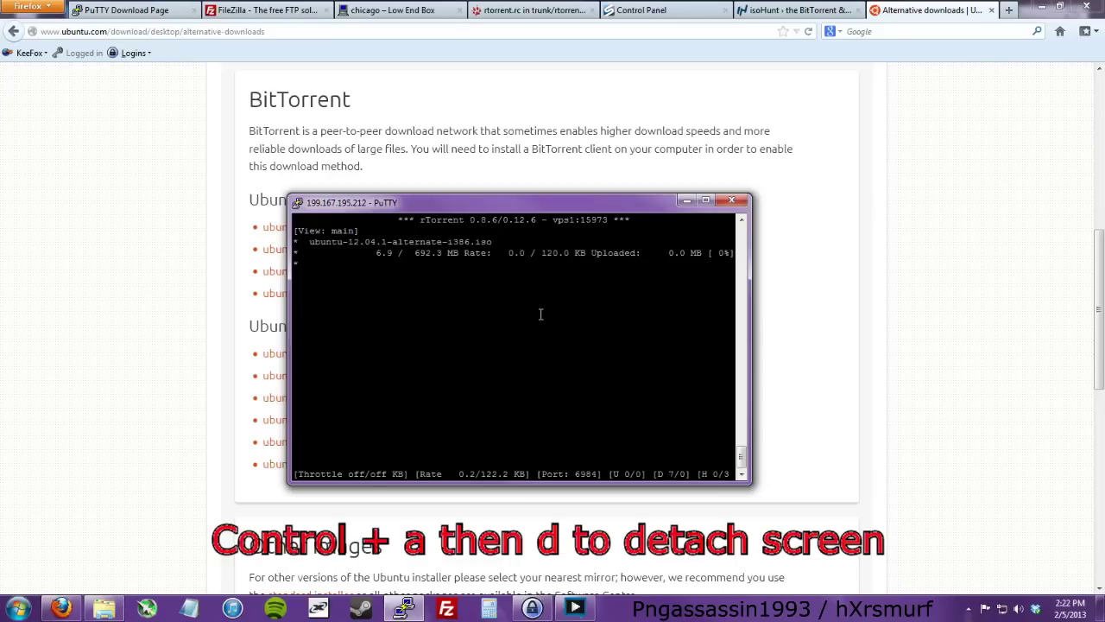
Detach the rTorrent screen session, then run ls and ps -e to confirm the ISO and process
{"action": "key", "text": "ctrl+a"}
{"action": "key", "text": "d"}
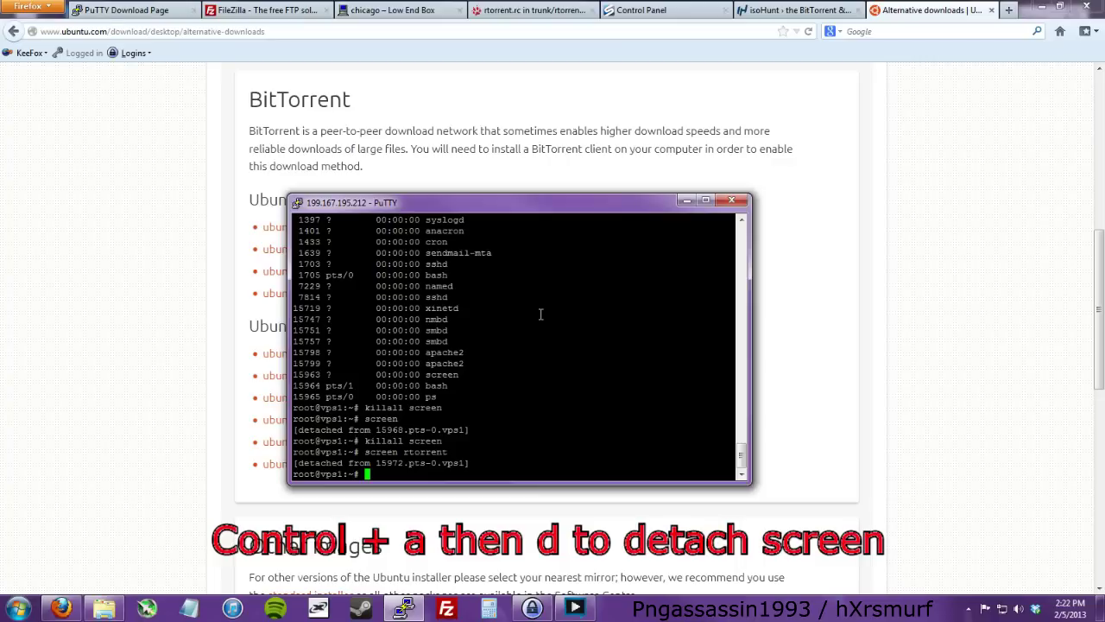
{"action": "type", "text": "ls"}
{"action": "key", "text": "Return"}
{"action": "type", "text": "ps -e"}
{"action": "key", "text": "Return"}
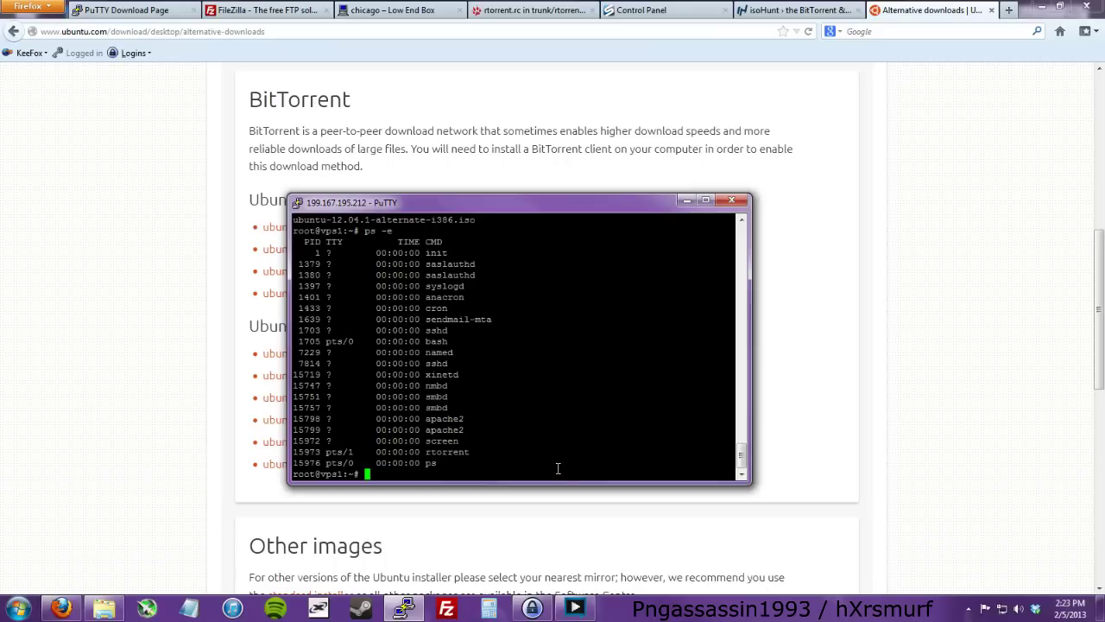
Reattach with screen -r, detach again, log out with exit, and switch to FileZilla
{"action": "type", "text": "scree"}
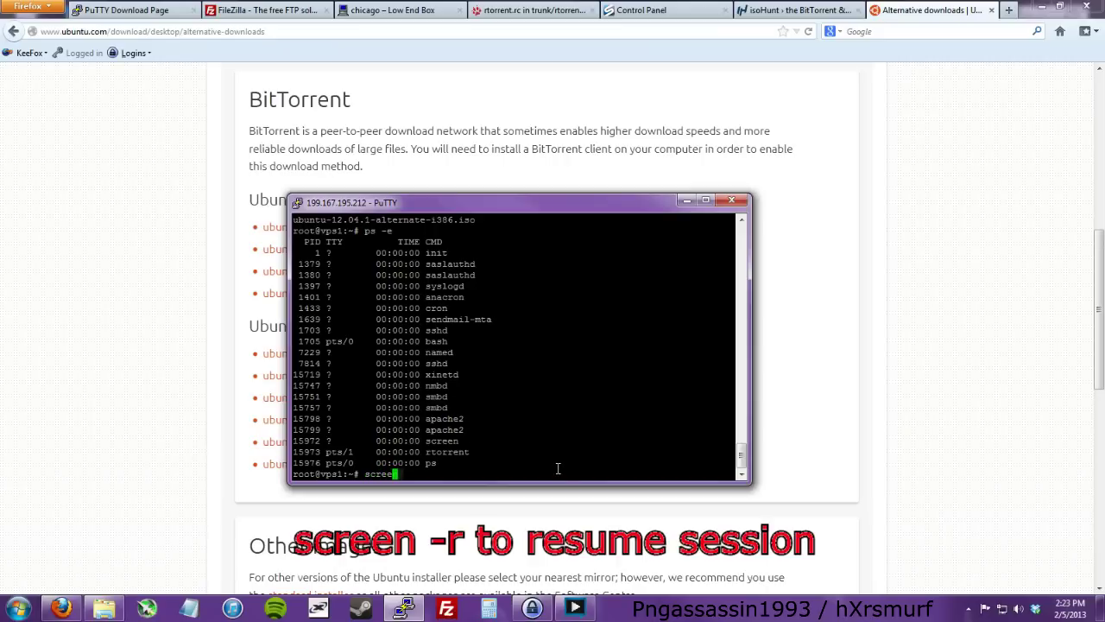
{"action": "type", "text": "n -r"}
{"action": "key", "text": "Return"}
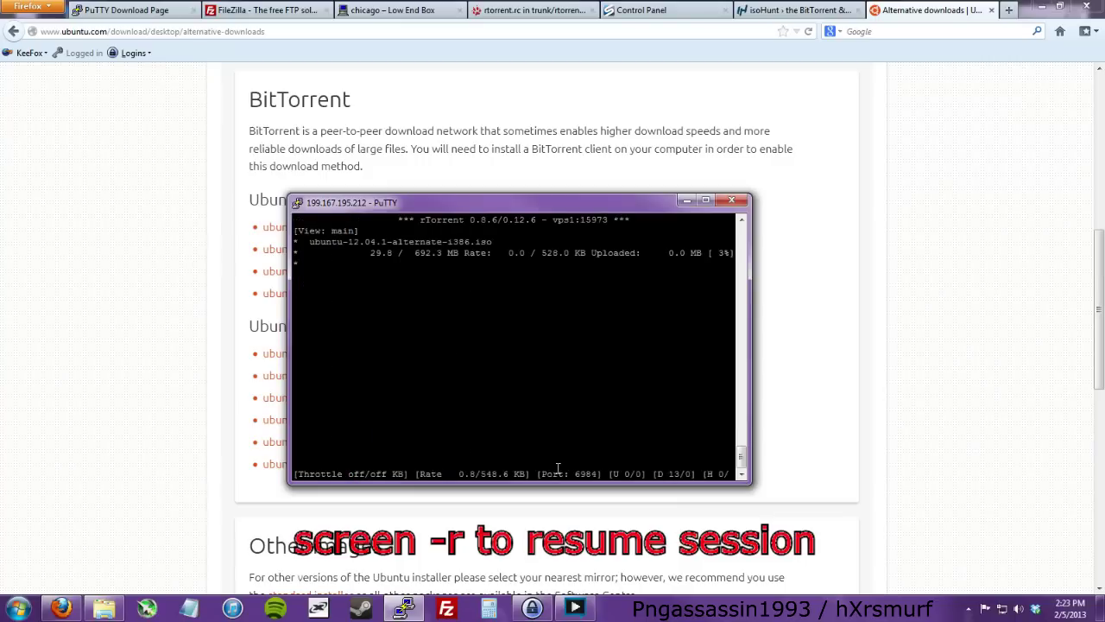
{"action": "key", "text": "ctrl+a"}
{"action": "key", "text": "d"}
{"action": "type", "text": "exit"}
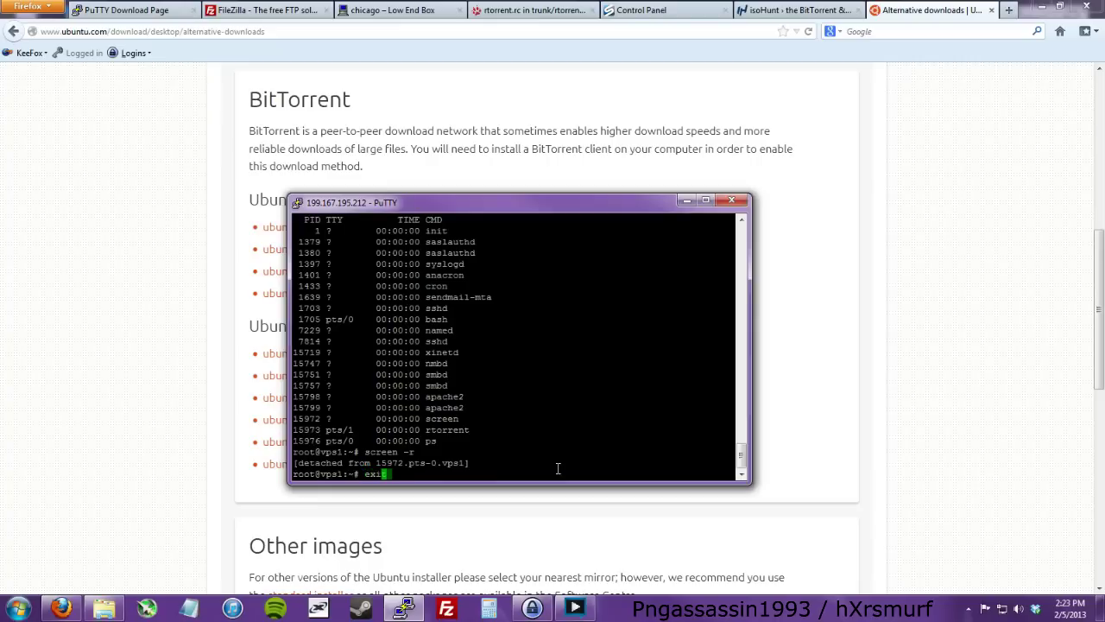
{"action": "key", "text": "Return"}
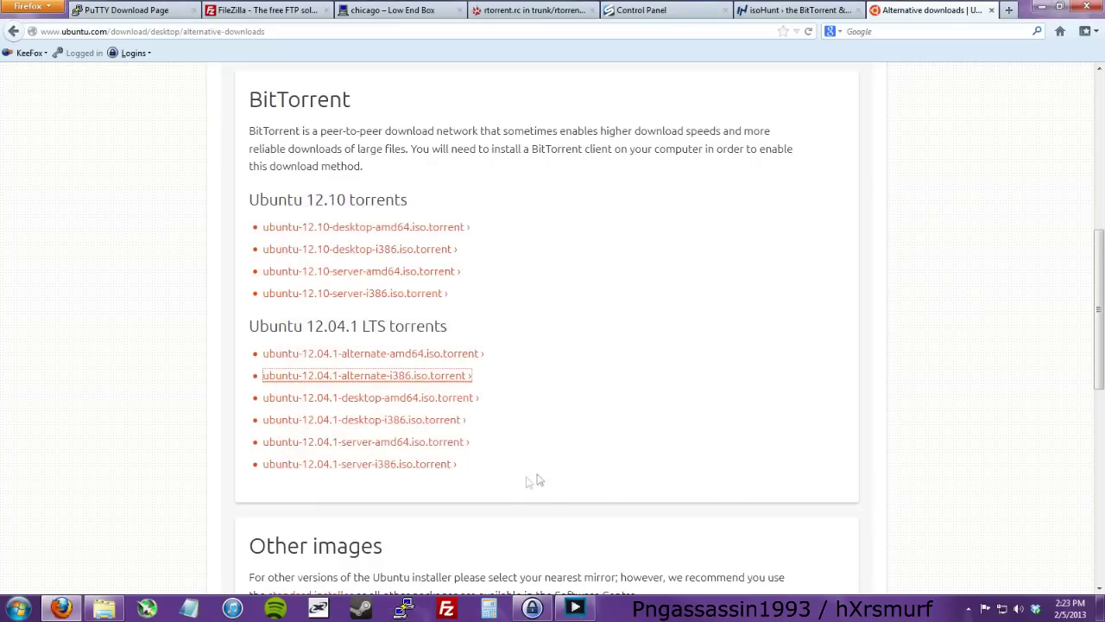
{"action": "left_click", "coordinate": [446, 609]}
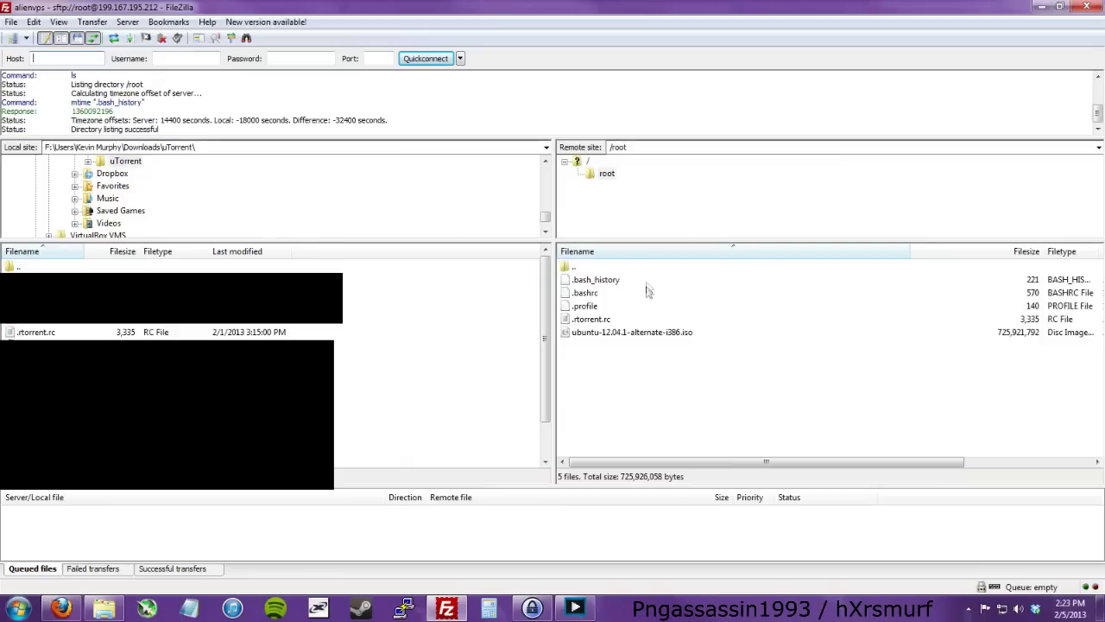
{"action": "left_click", "coordinate": [617, 335]}
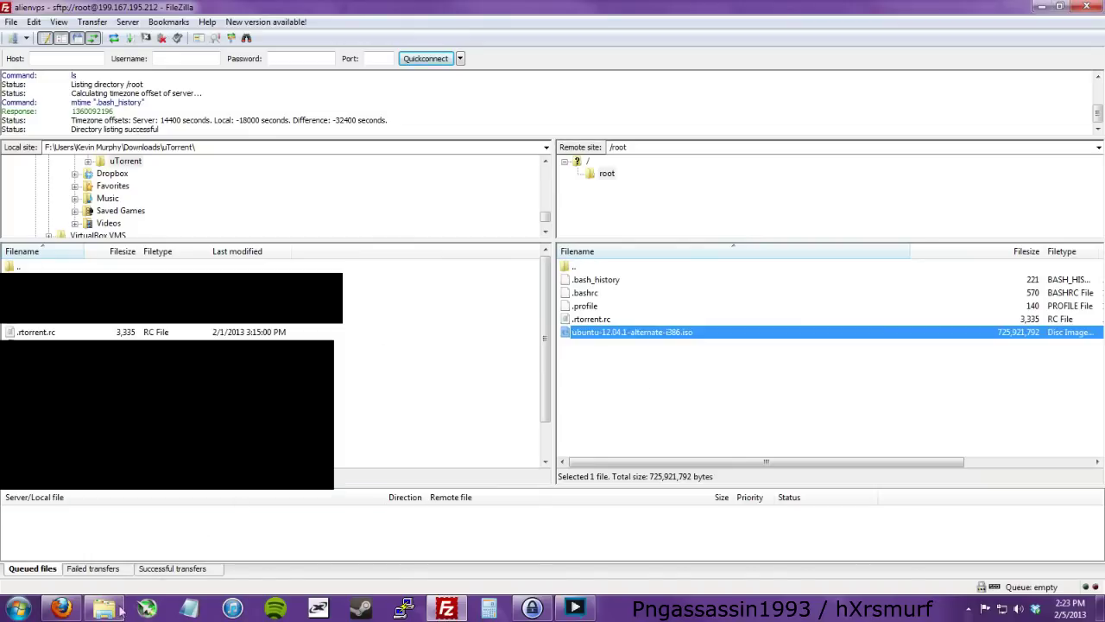
{"action": "left_click", "coordinate": [60, 608]}
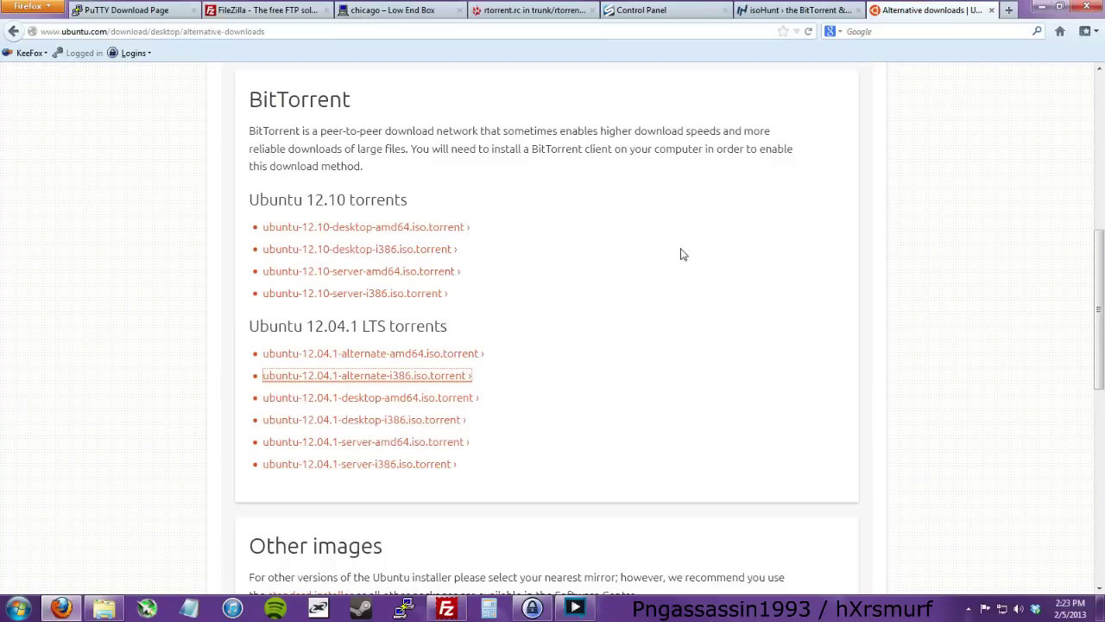
Search the web for 'linux' and open the Linux Mint download page
{"action": "key", "text": "ctrl+l"}
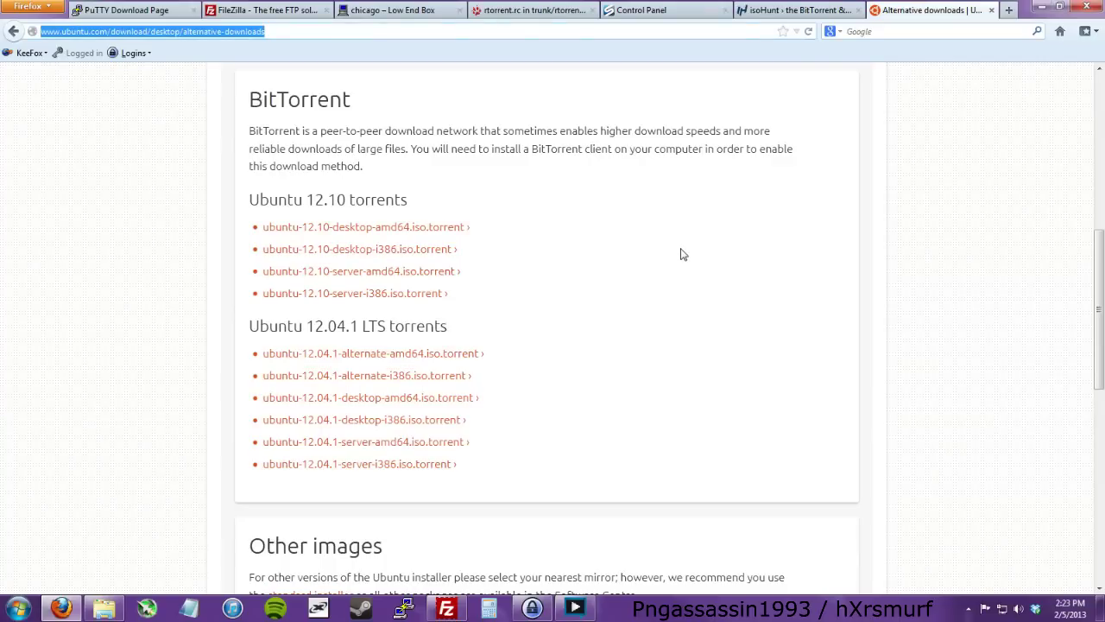
{"action": "key", "text": "Tab"}
{"action": "type", "text": "linux"}
{"action": "key", "text": "Return"}
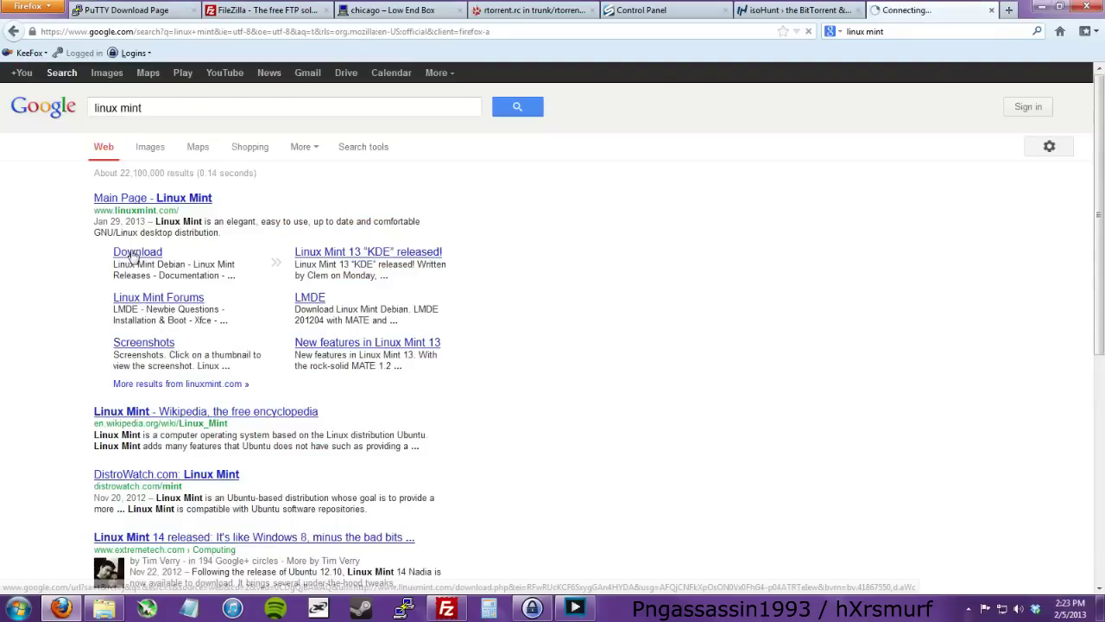
{"action": "left_click", "coordinate": [136, 253]}
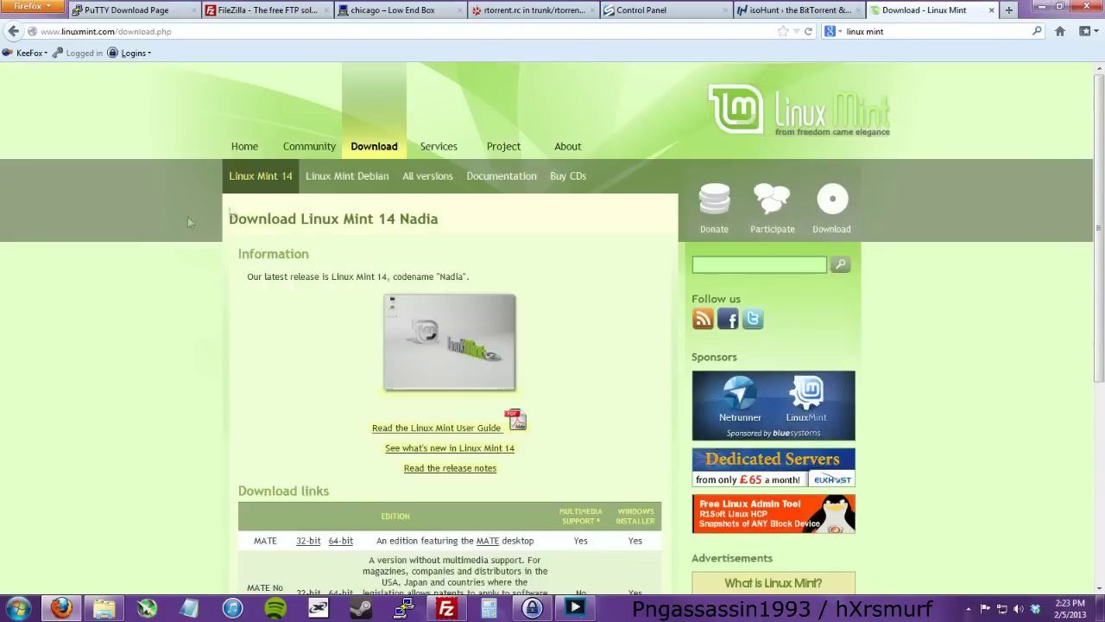
Go from Linux Mint Debian to All versions and open the Linux Mint 14 Nadia releases entry
{"action": "left_click", "coordinate": [353, 188]}
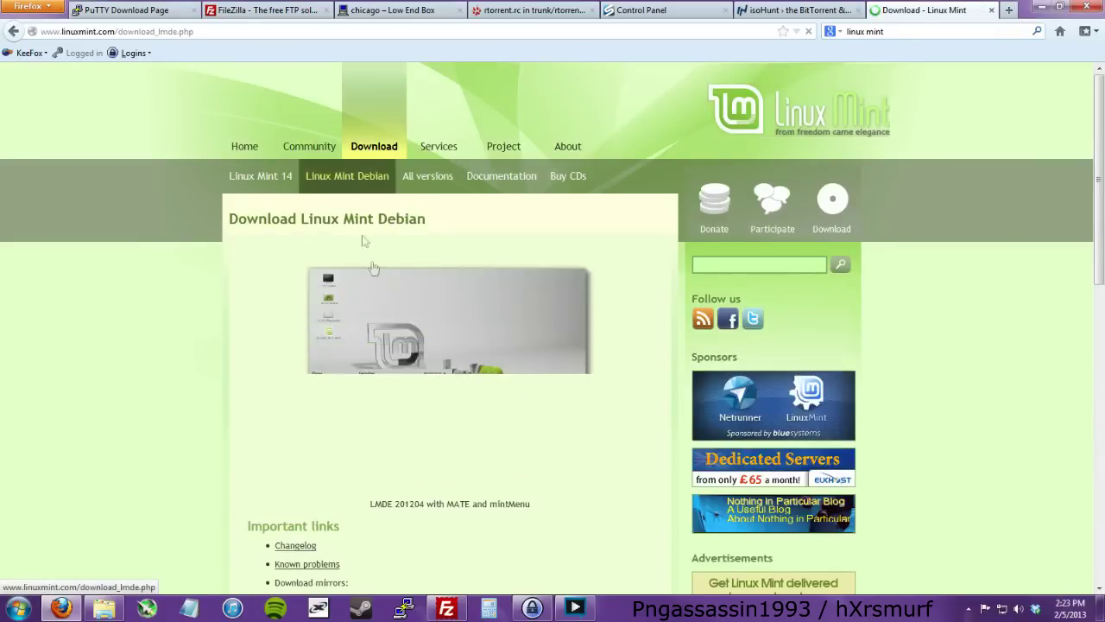
{"action": "scroll", "coordinate": [363, 241], "scroll_direction": "down", "scroll_amount": 3}
{"action": "left_click", "coordinate": [385, 305]}
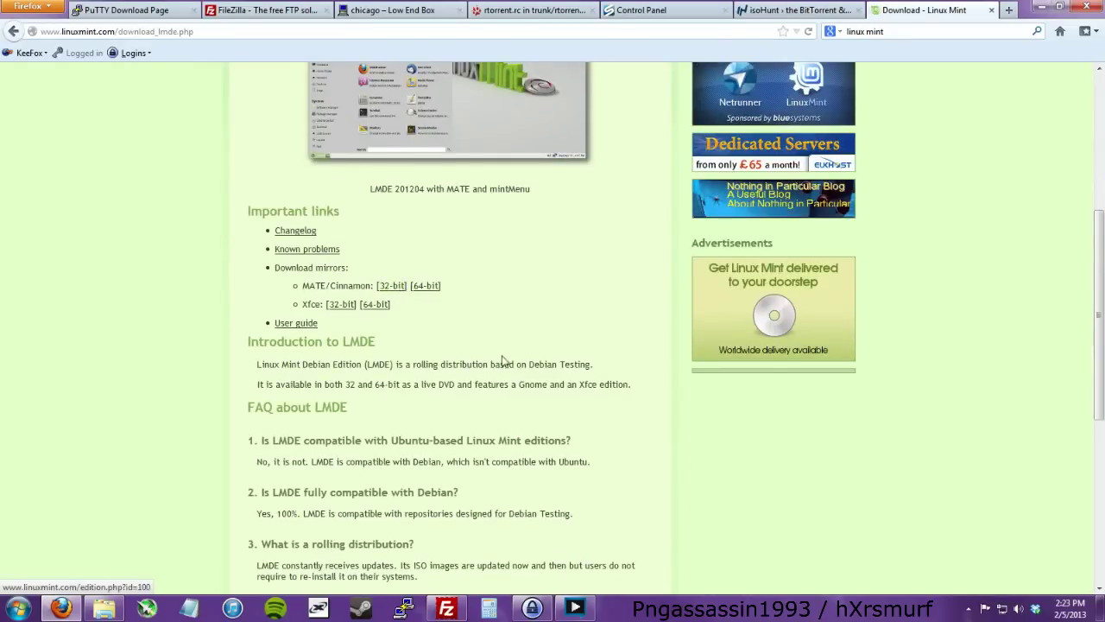
{"action": "scroll", "coordinate": [501, 360], "scroll_direction": "up", "scroll_amount": 3}
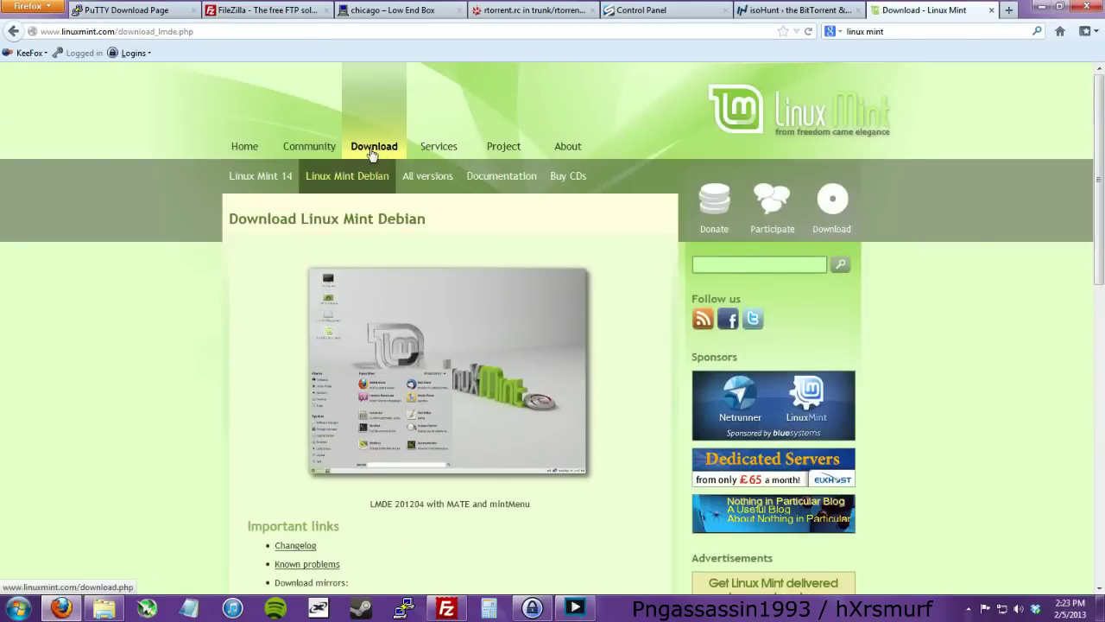
{"action": "left_click", "coordinate": [442, 177]}
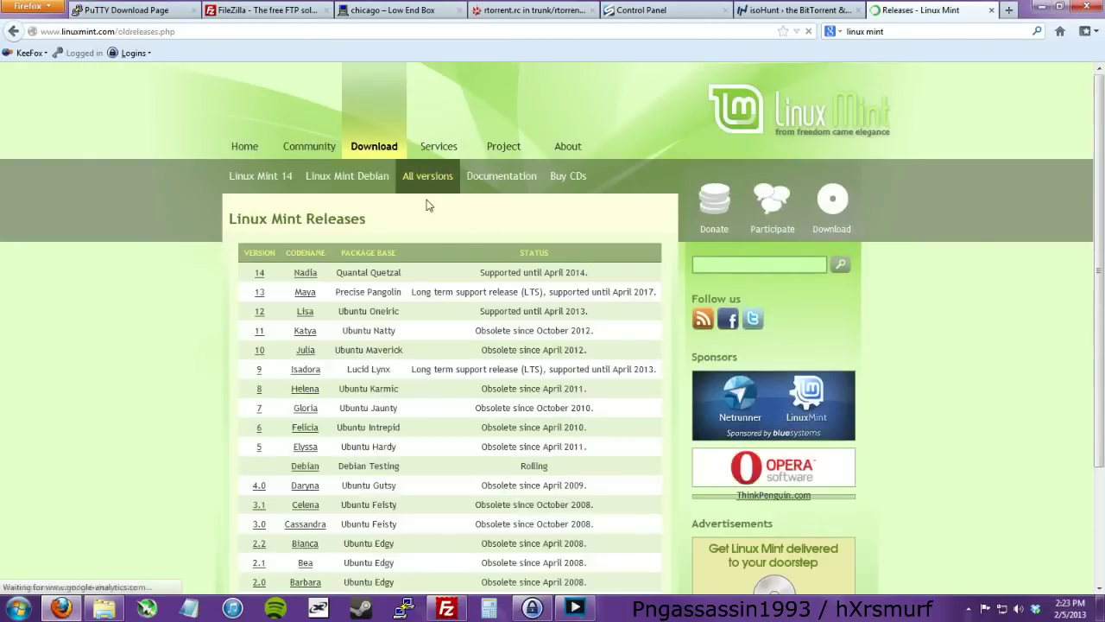
{"action": "scroll", "coordinate": [408, 274], "scroll_direction": "down", "scroll_amount": 2}
{"action": "left_click", "coordinate": [306, 195]}
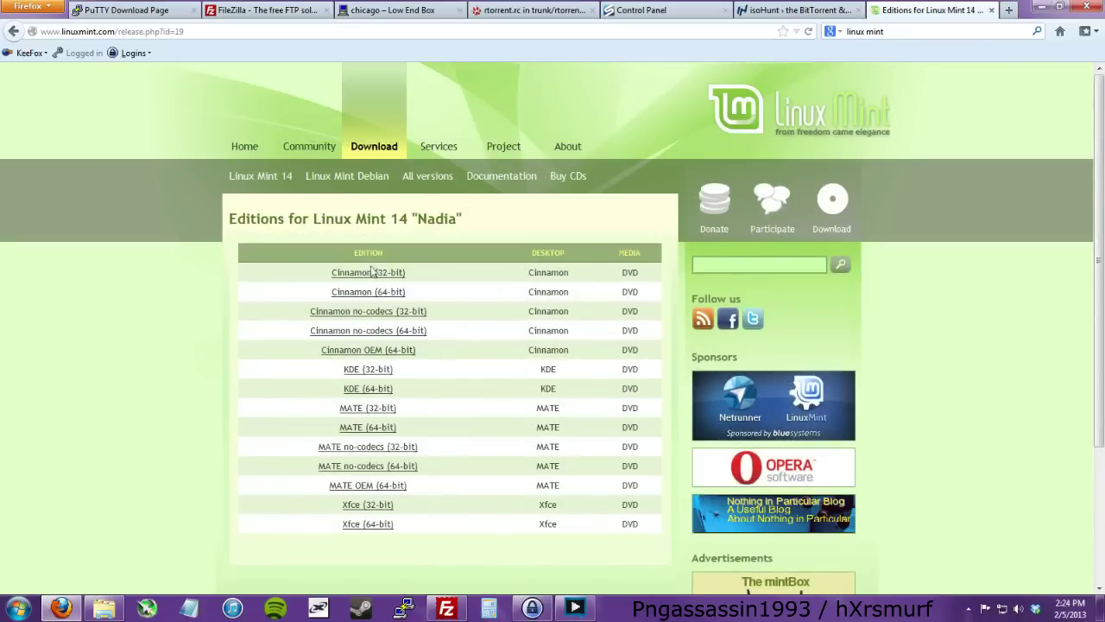
Open the Xfce (32-bit) Nadia edition and copy its Torrent link address
{"action": "left_click", "coordinate": [375, 513]}
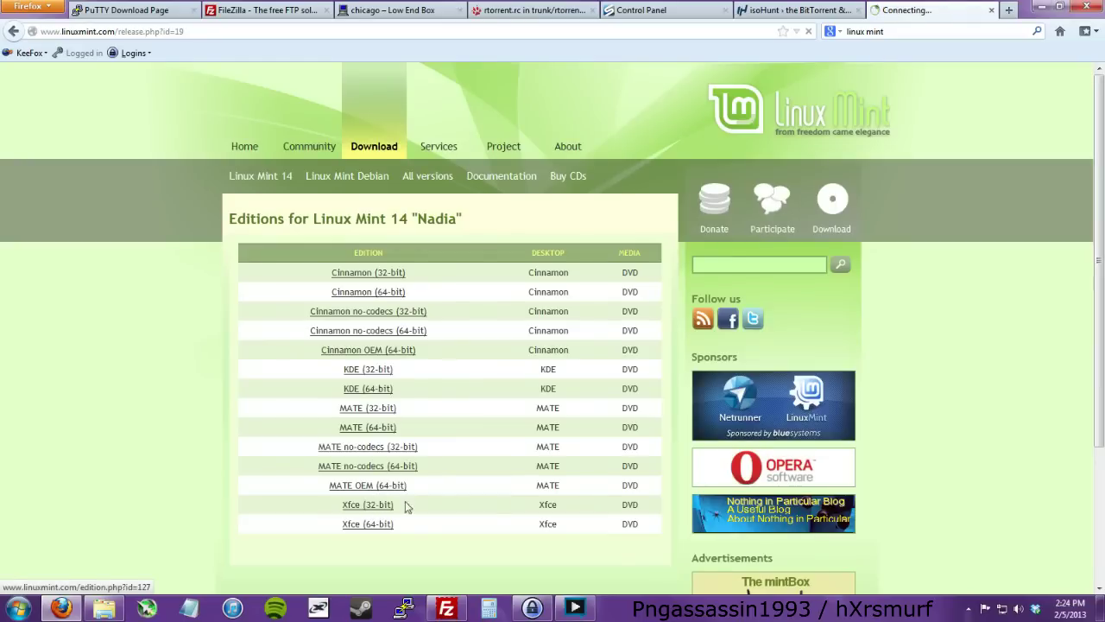
{"action": "scroll", "coordinate": [551, 457], "scroll_direction": "down", "scroll_amount": 2}
{"action": "scroll", "coordinate": [547, 455], "scroll_direction": "down", "scroll_amount": 4}
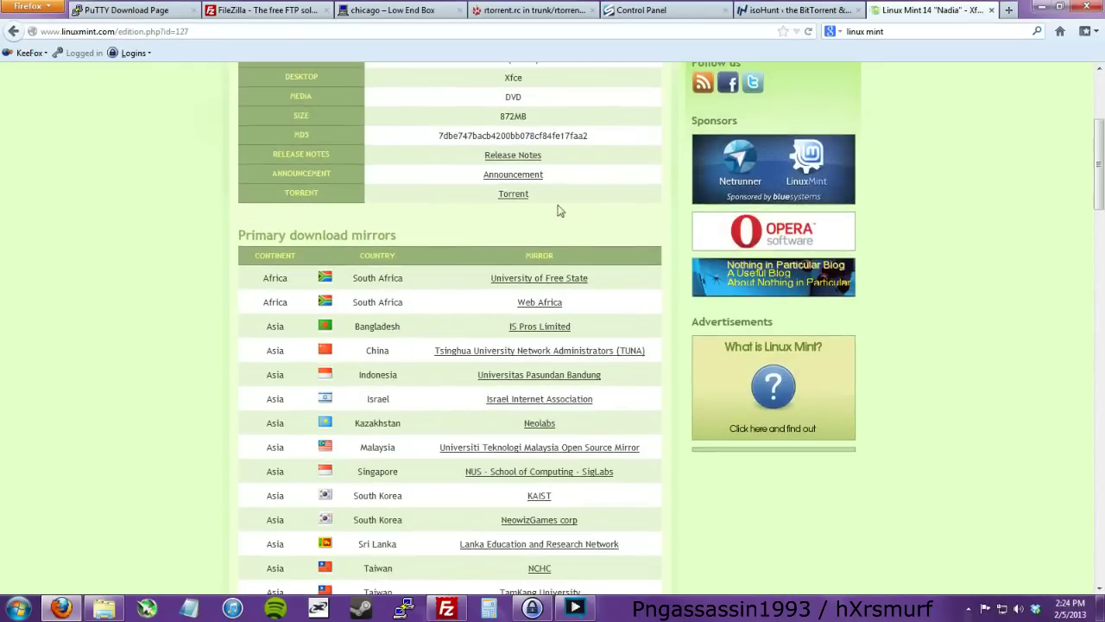
{"action": "scroll", "coordinate": [566, 248], "scroll_direction": "up", "scroll_amount": 2}
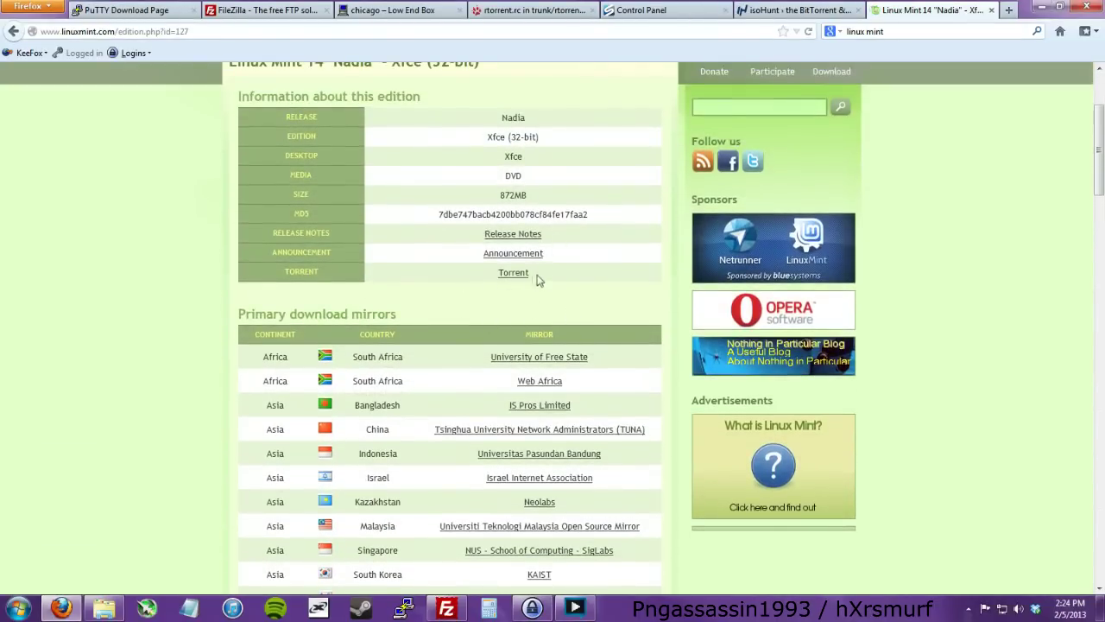
{"action": "right_click", "coordinate": [521, 275]}
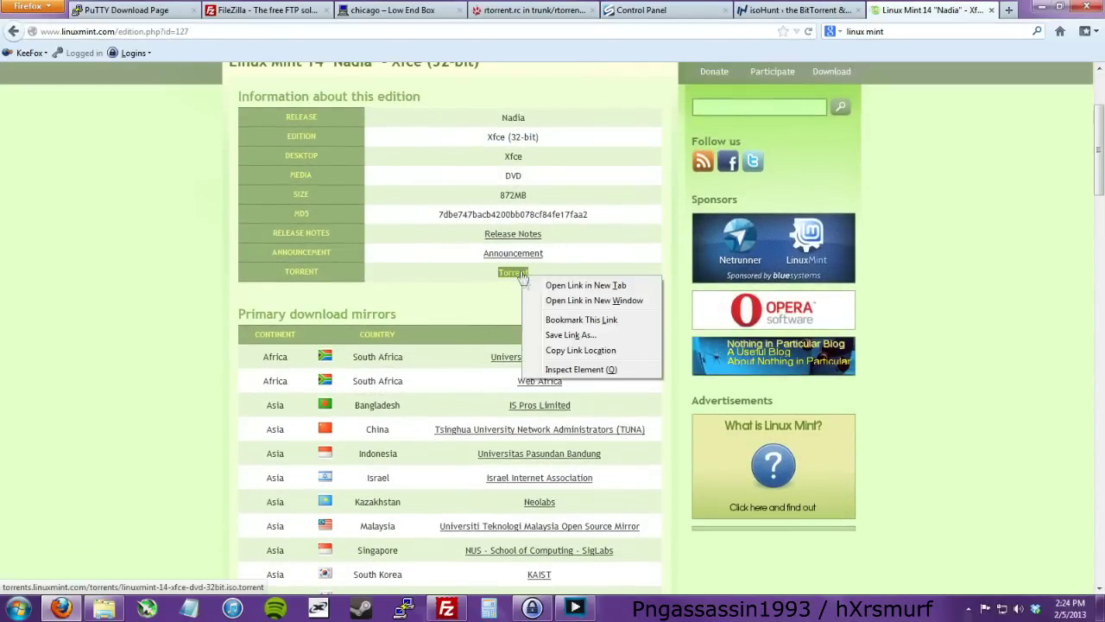
{"action": "left_click", "coordinate": [581, 350]}
Launch PuTTY, save and delete a 'test' session, then connect to the AlienVPS server
{"action": "left_click", "coordinate": [402, 608]}
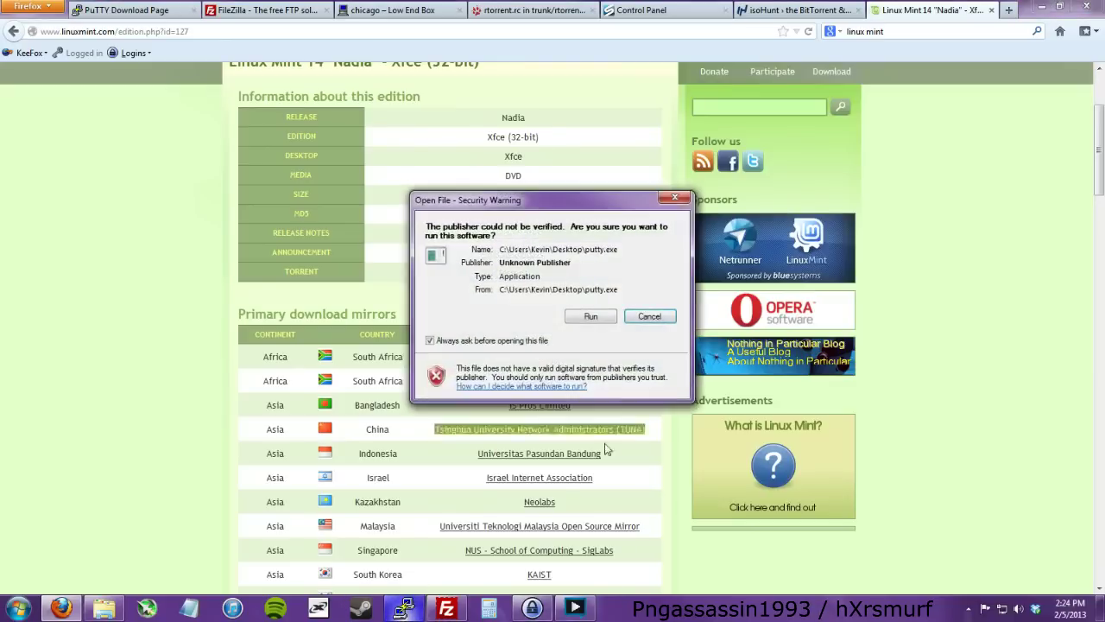
{"action": "left_click", "coordinate": [594, 317]}
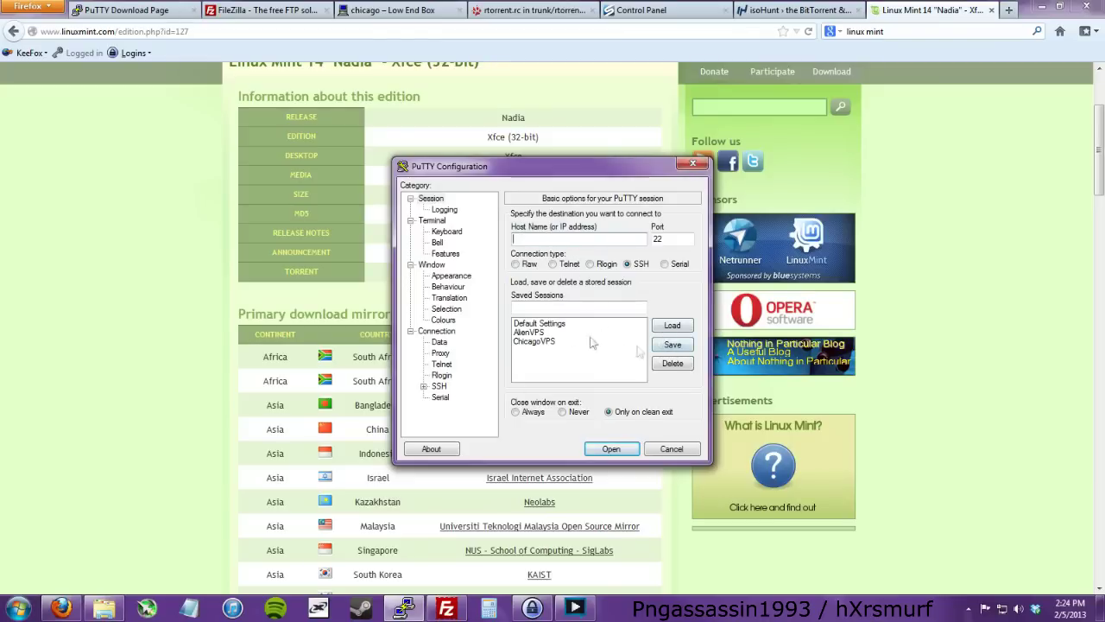
{"action": "left_click", "coordinate": [556, 334]}
{"action": "left_click", "coordinate": [596, 238]}
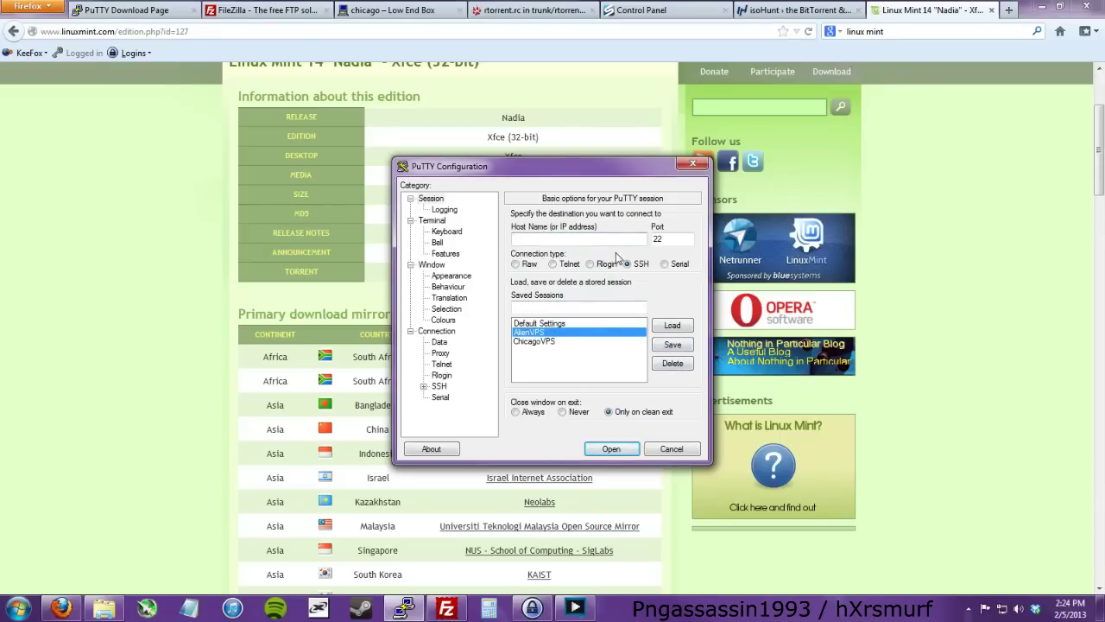
{"action": "type", "text": "test"}
{"action": "left_click", "coordinate": [607, 325]}
{"action": "type", "text": "test"}
{"action": "left_click", "coordinate": [672, 346]}
{"action": "left_click", "coordinate": [672, 346]}
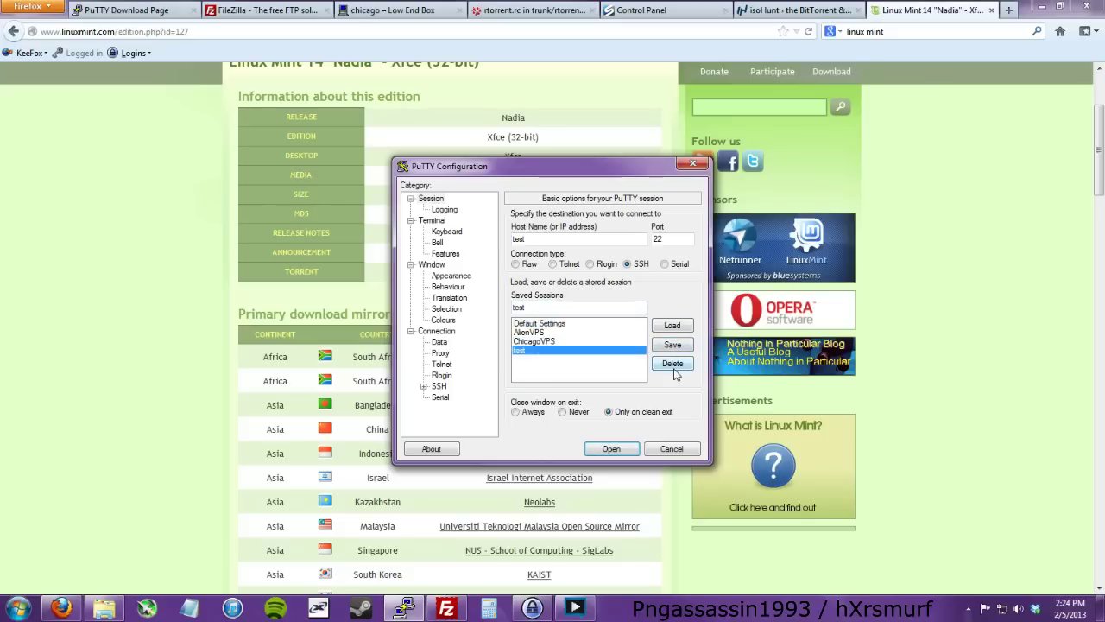
{"action": "left_click", "coordinate": [672, 364]}
{"action": "double_click", "coordinate": [571, 334]}
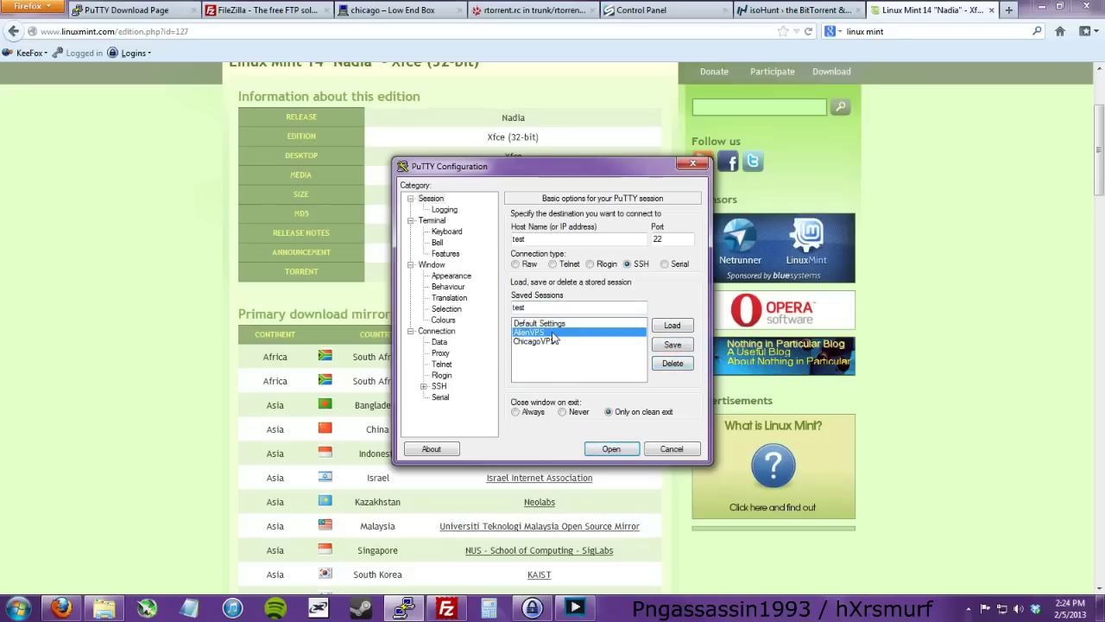
{"action": "left_click_drag", "start_coordinate": [314, 50], "coordinate": [601, 234]}
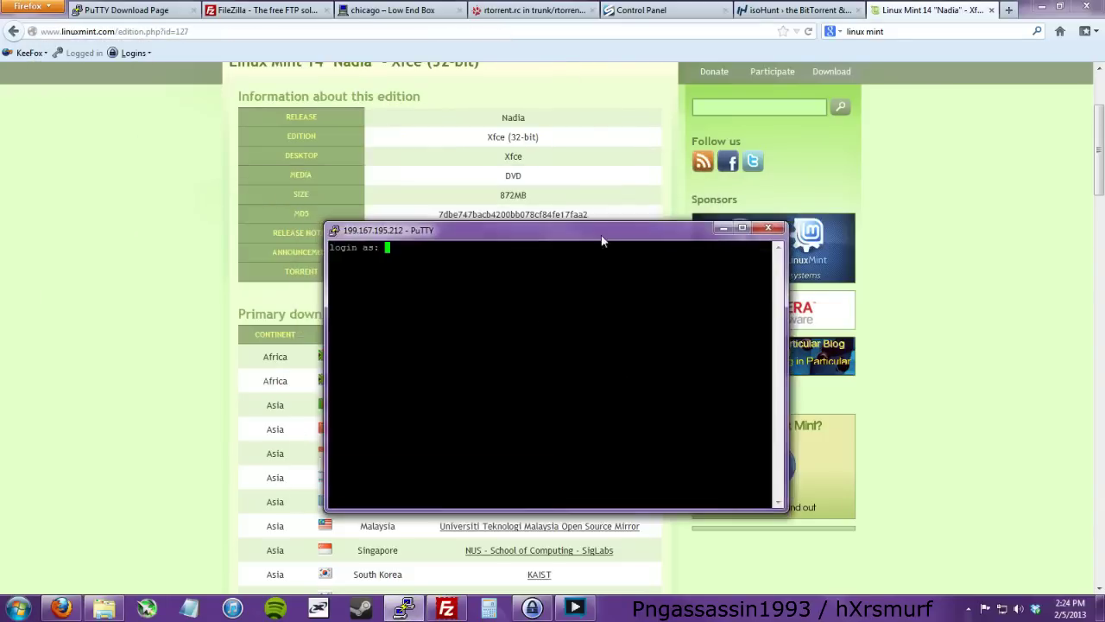
Log in as root and resume the rTorrent screen session with screen -r
{"action": "type", "text": "root"}
{"action": "key", "text": "Return"}
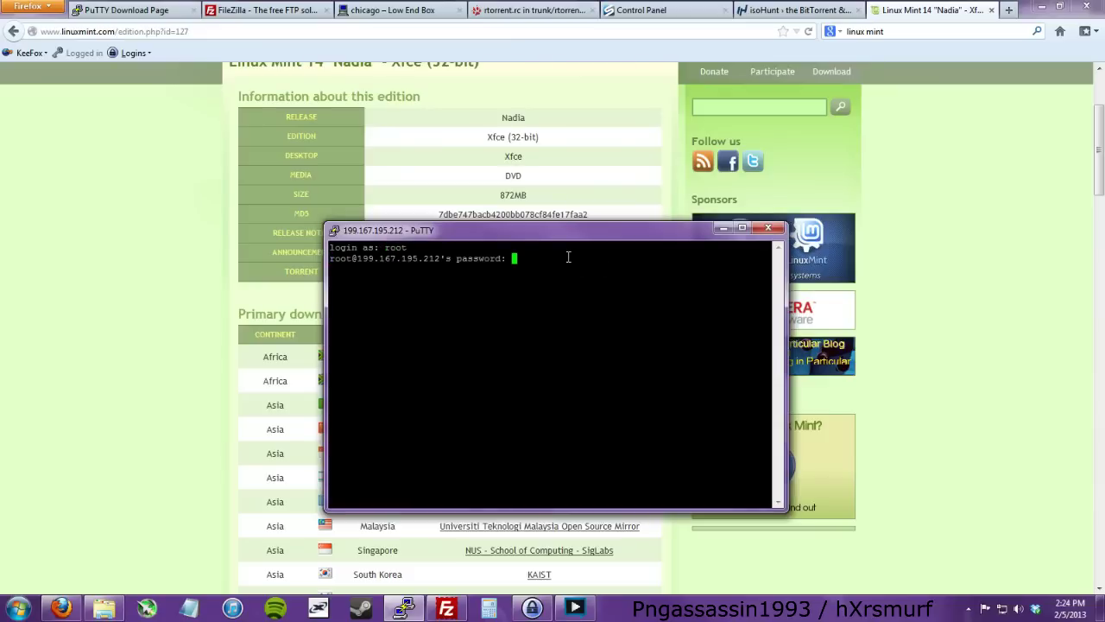
{"action": "key", "text": "Return"}
{"action": "type", "text": "screen -r"}
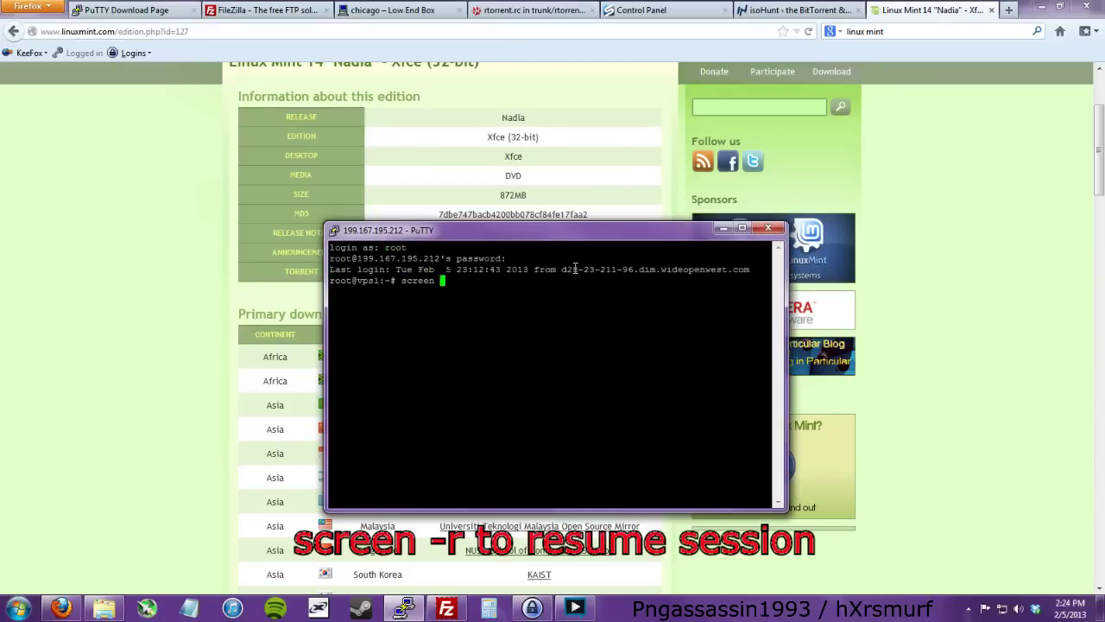
{"action": "key", "text": "Return"}
Load the pasted Linux Mint 14 Xfce 32-bit torrent URL and start it downloading
{"action": "key", "text": "BackSpace"}
{"action": "right_click", "coordinate": [583, 277]}
{"action": "key", "text": "Return"}
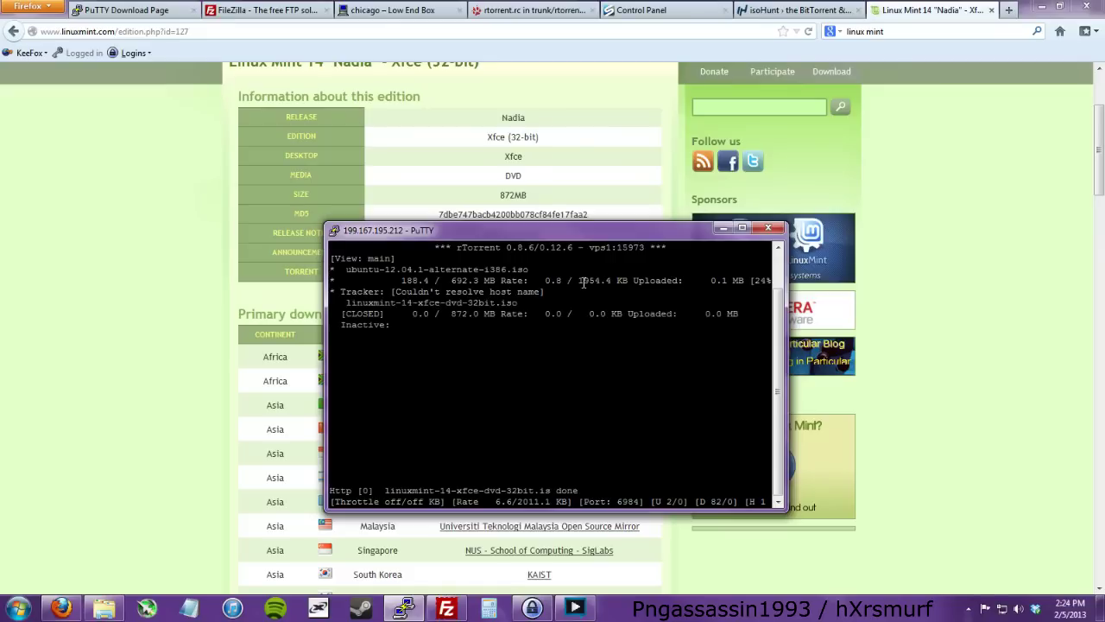
{"action": "key", "text": "Down"}
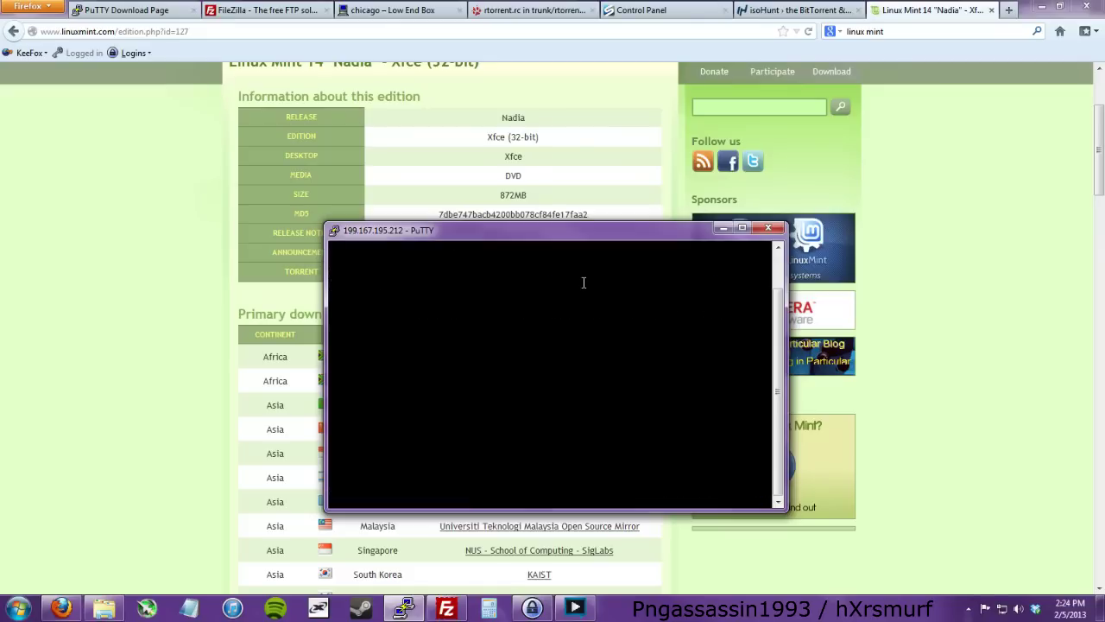
{"action": "key", "text": "Up"}
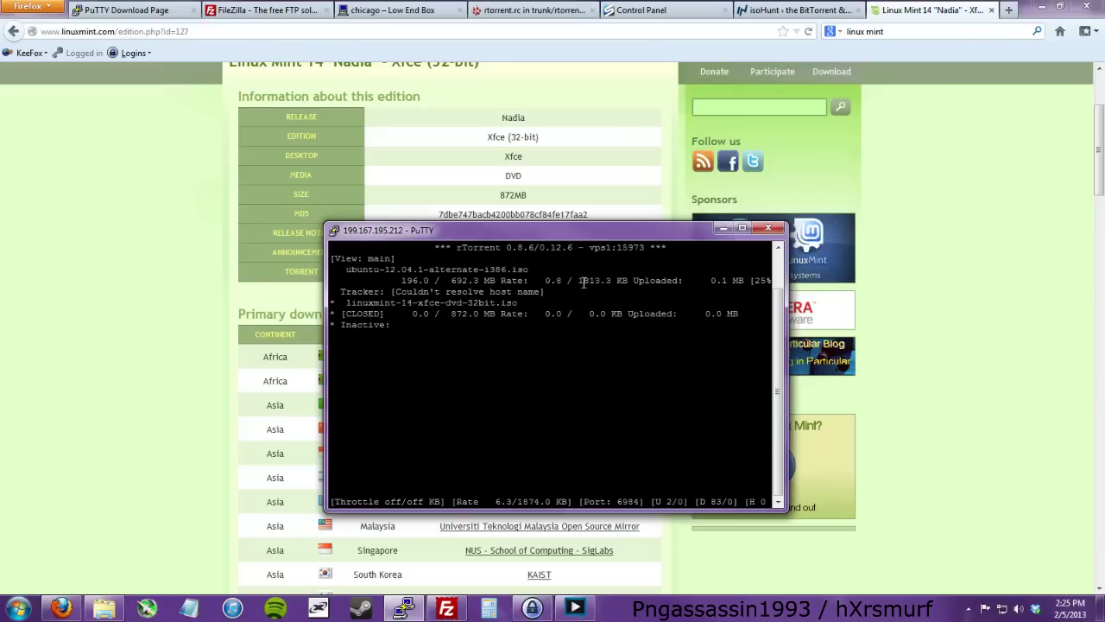
{"action": "key", "text": "ctrl+s"}
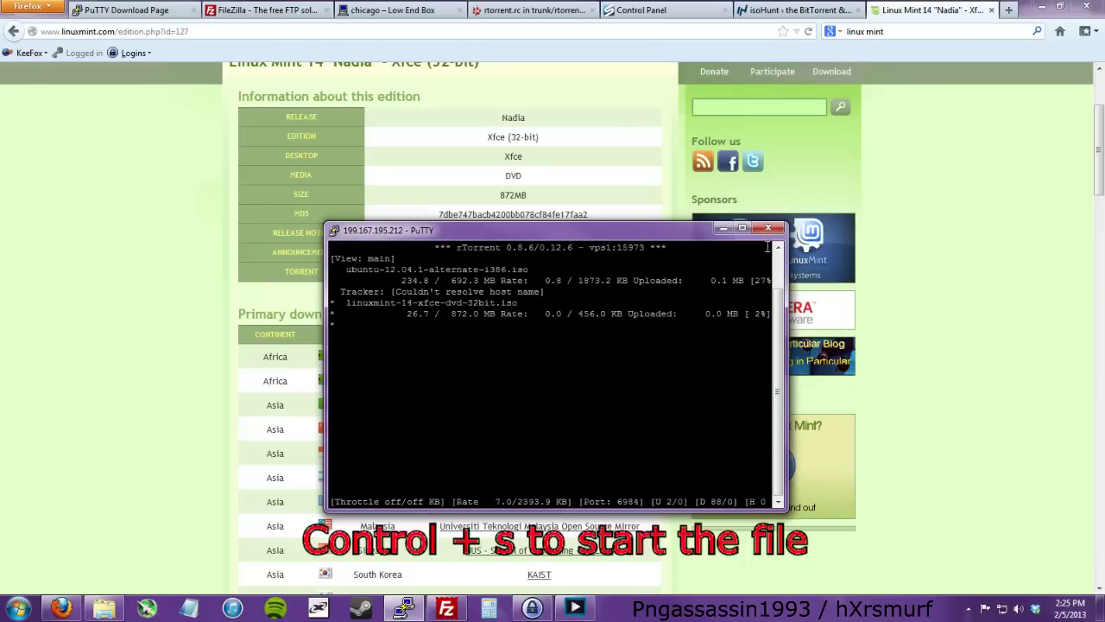
{"action": "left_click", "coordinate": [742, 228]}
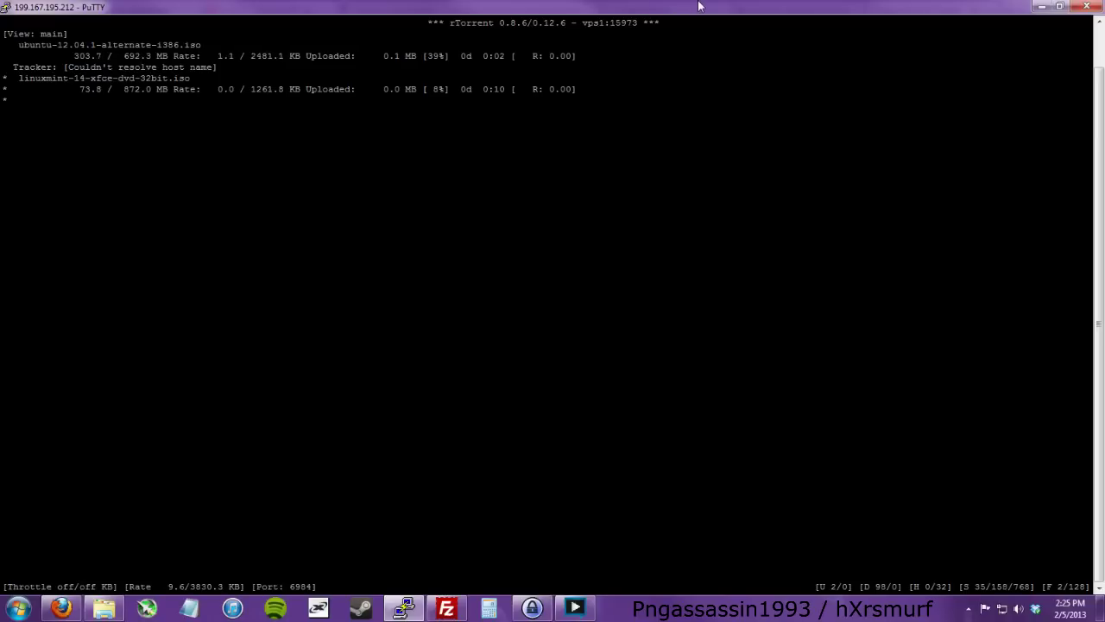
Detach the screen session and log out with exit
{"action": "key", "text": "ctrl+a"}
{"action": "type", "text": "dexit"}
{"action": "key", "text": "Return"}
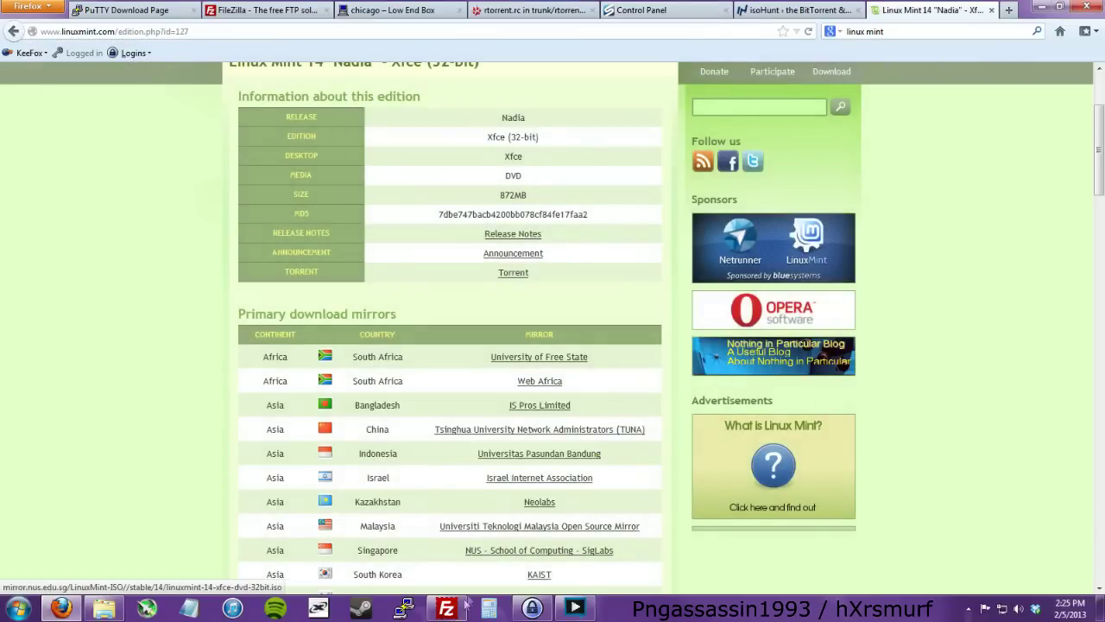
Refresh FileZilla's /root listing to reveal linuxmint-14-xfce-dvd-32bit.iso, then return to Firefox
{"action": "left_click", "coordinate": [446, 609]}
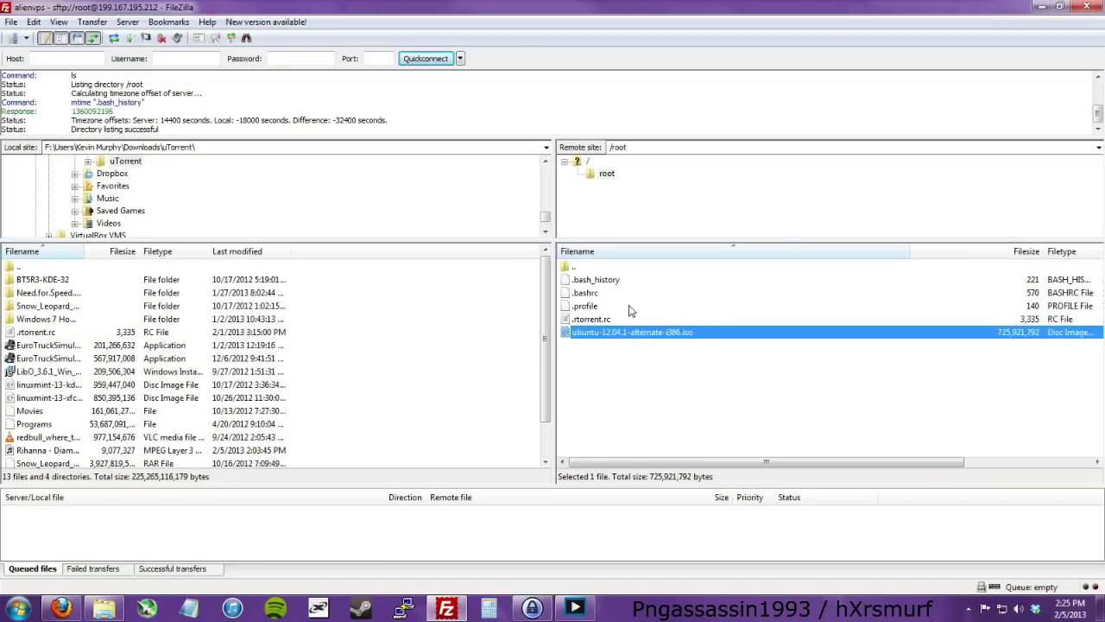
{"action": "right_click", "coordinate": [671, 395]}
{"action": "left_click", "coordinate": [756, 469]}
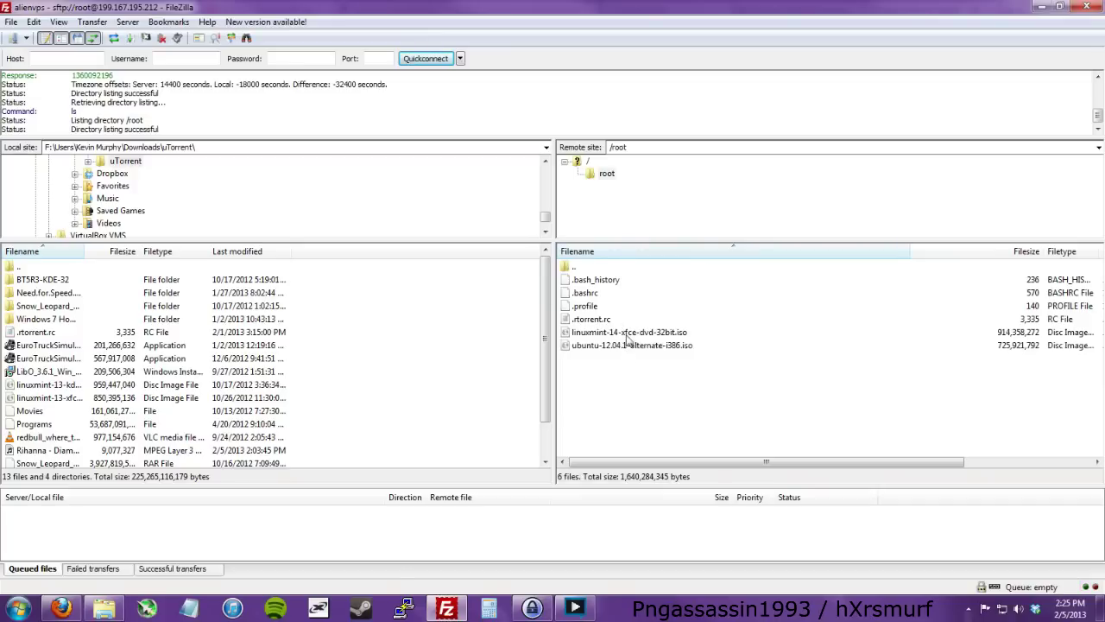
{"action": "left_click", "coordinate": [628, 335]}
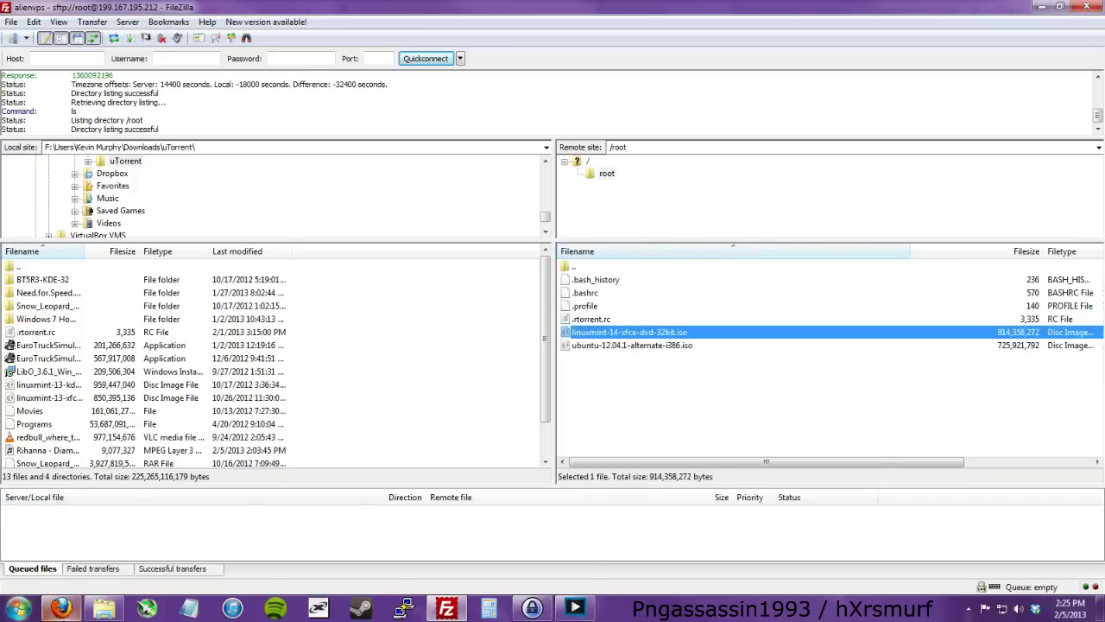
{"action": "left_click", "coordinate": [61, 609]}
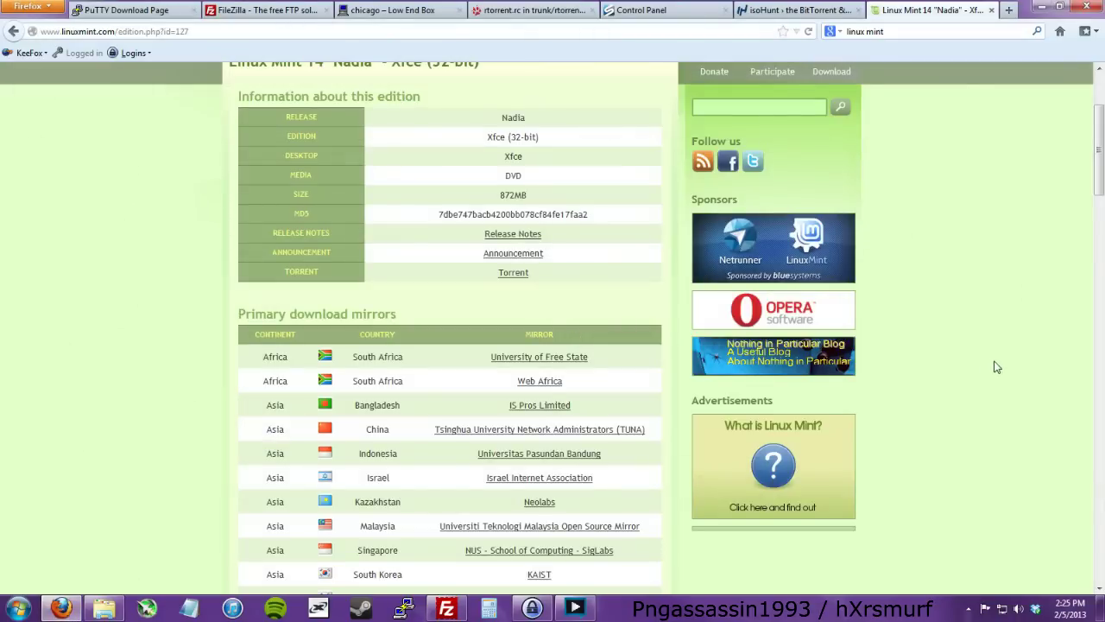
Search 'amd' in a new tab and open AMD's official website
{"action": "key", "text": "ctrl+t"}
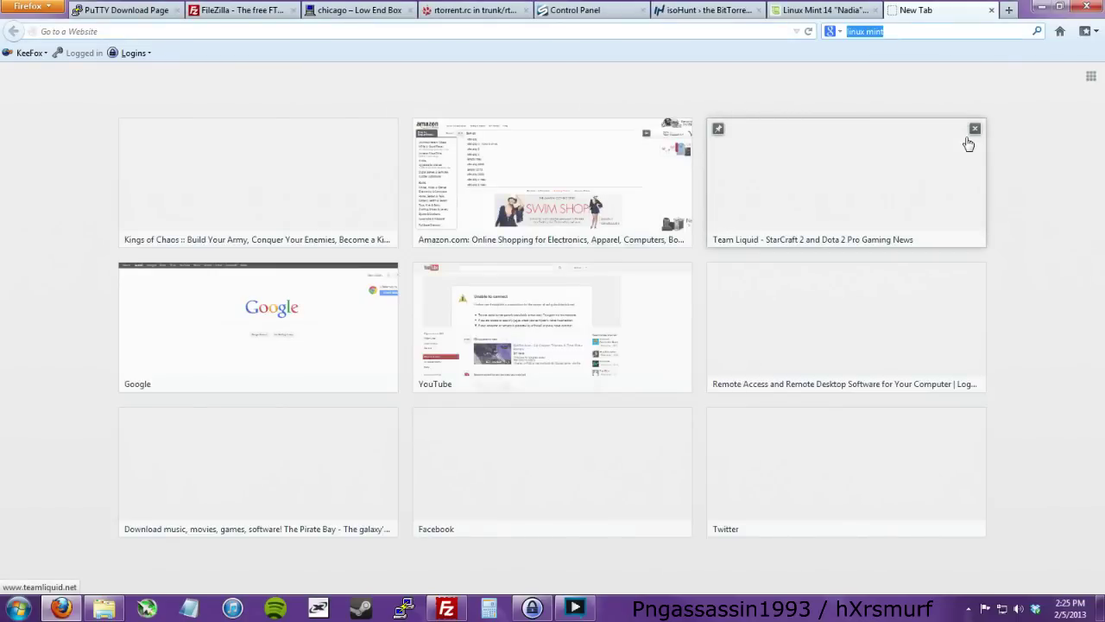
{"action": "type", "text": "amd"}
{"action": "key", "text": "Return"}
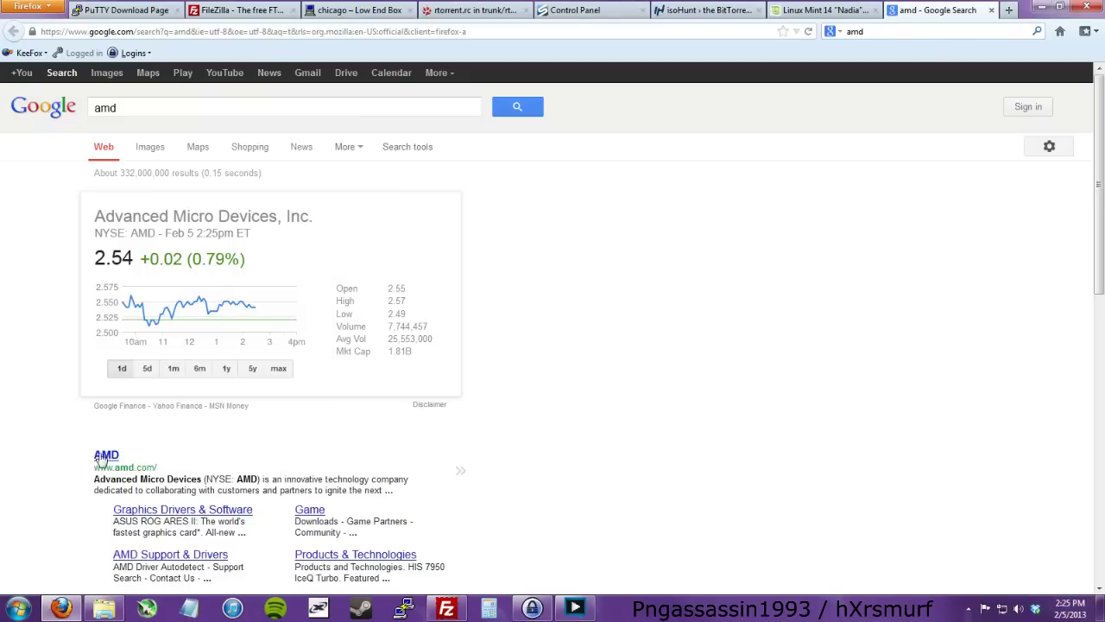
{"action": "left_click", "coordinate": [102, 454]}
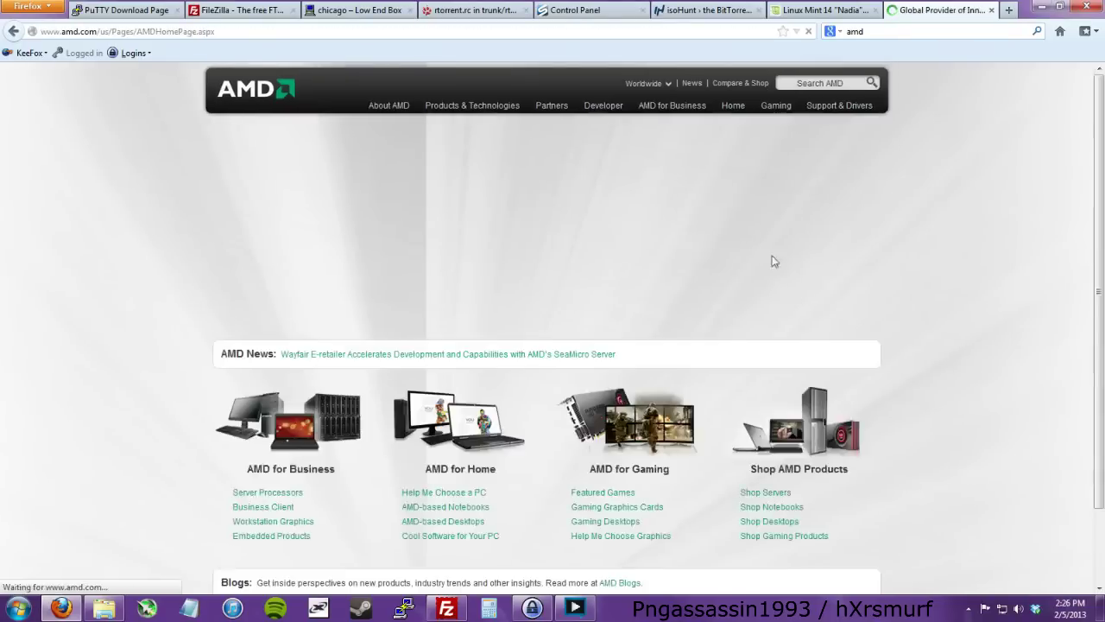
Pick Desktop Graphics, Radeon HD Series, Radeon HD 6xxx Series PCIe, Windows 7 64-bit and show drivers
{"action": "mouse_move", "coordinate": [819, 114]}
{"action": "left_click", "coordinate": [799, 170]}
{"action": "left_click", "coordinate": [799, 198]}
{"action": "left_click", "coordinate": [798, 190]}
{"action": "left_click", "coordinate": [803, 223]}
{"action": "left_click", "coordinate": [803, 211]}
{"action": "left_click", "coordinate": [804, 234]}
{"action": "left_click", "coordinate": [803, 232]}
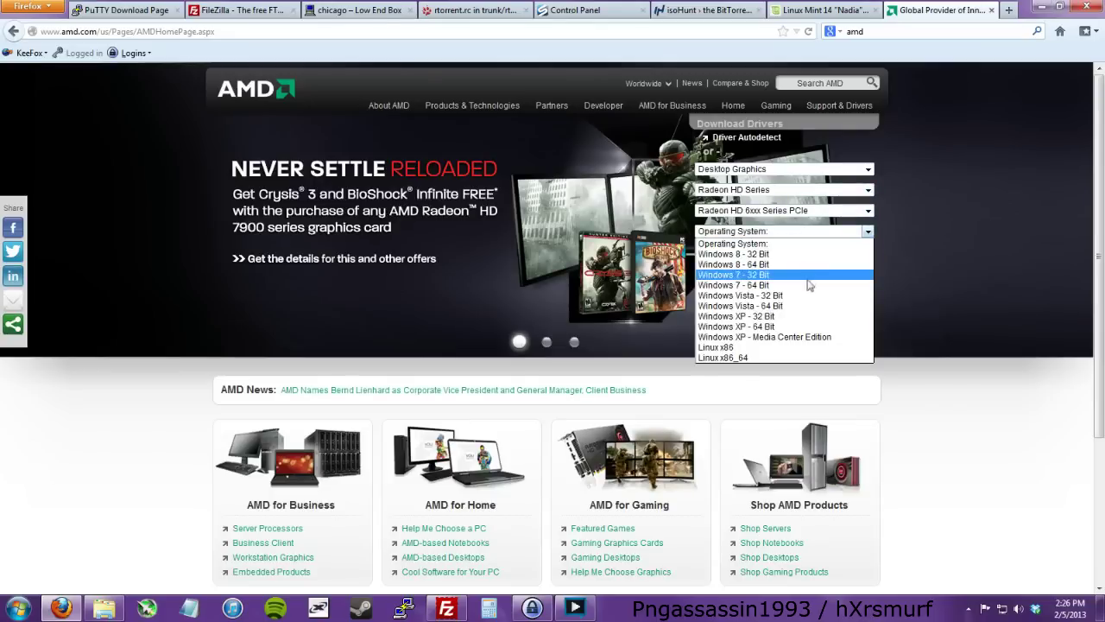
{"action": "left_click", "coordinate": [812, 285]}
{"action": "left_click", "coordinate": [816, 253]}
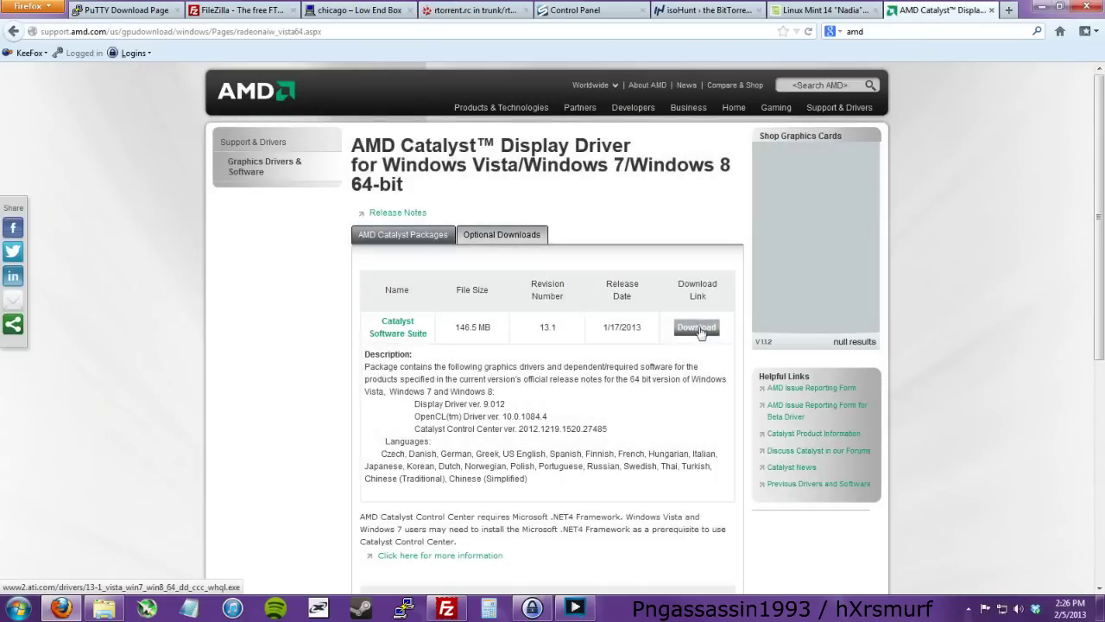
Copy the Catalyst driver's download link address and launch PuTTY
{"action": "right_click", "coordinate": [702, 329]}
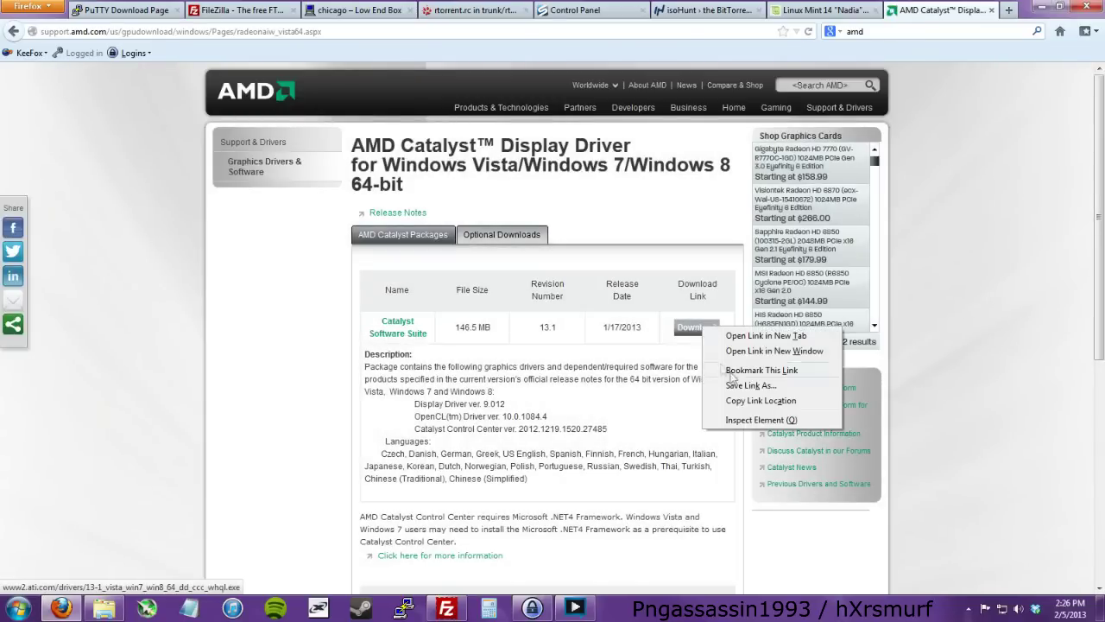
{"action": "left_click", "coordinate": [753, 401]}
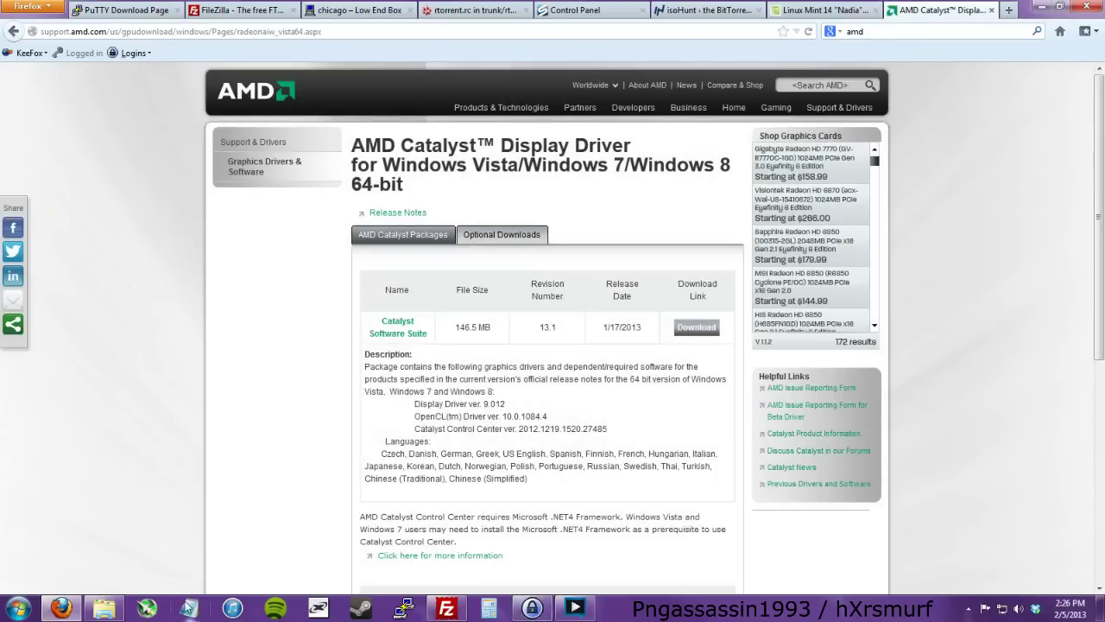
{"action": "left_click", "coordinate": [403, 607]}
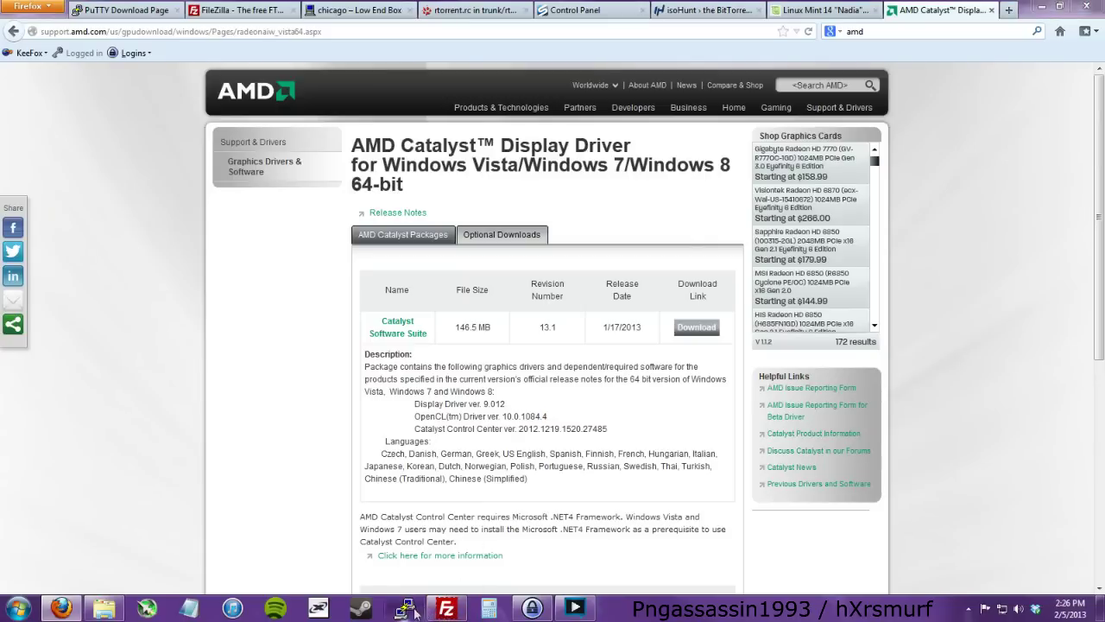
{"action": "left_click", "coordinate": [662, 316]}
Connect with the saved VPS session and log in as root
{"action": "double_click", "coordinate": [557, 333]}
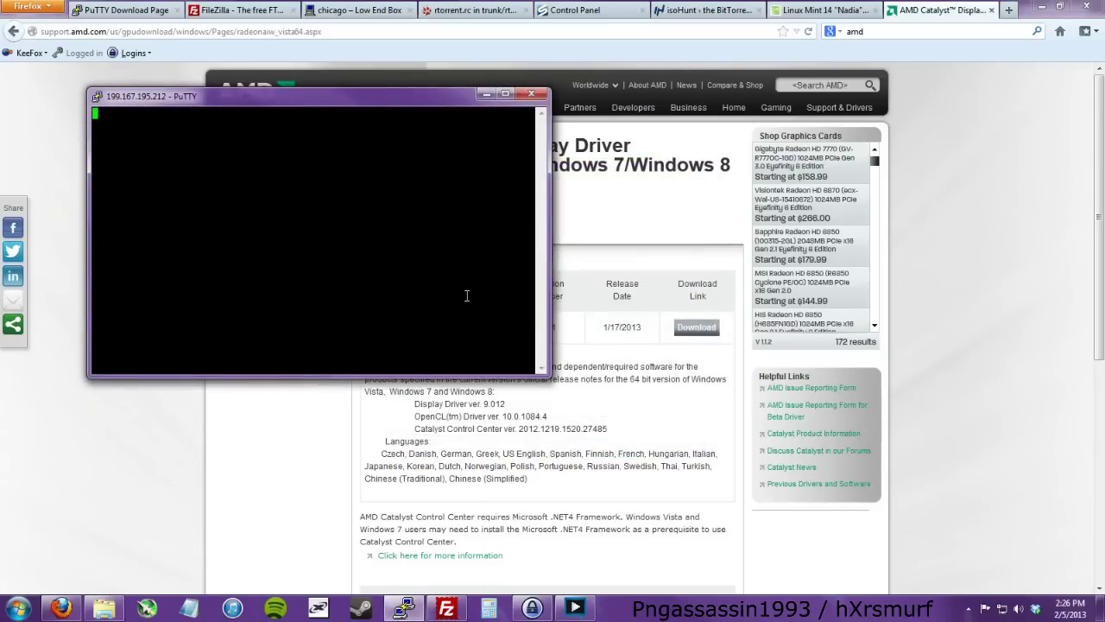
{"action": "left_click_drag", "start_coordinate": [313, 105], "coordinate": [570, 194]}
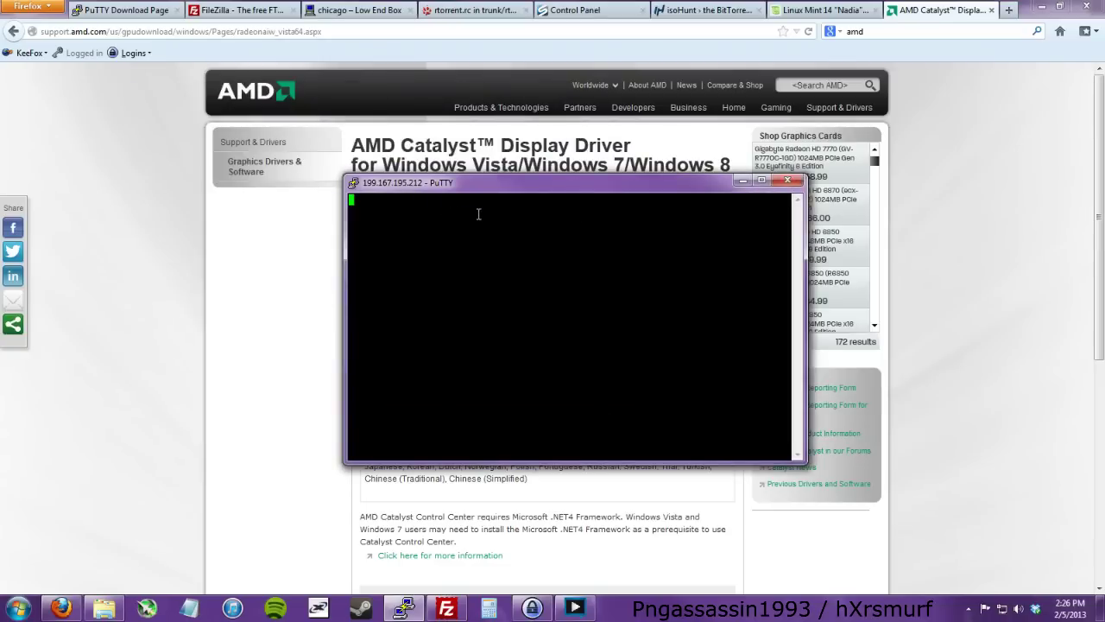
{"action": "type", "text": "root"}
{"action": "key", "text": "Return"}
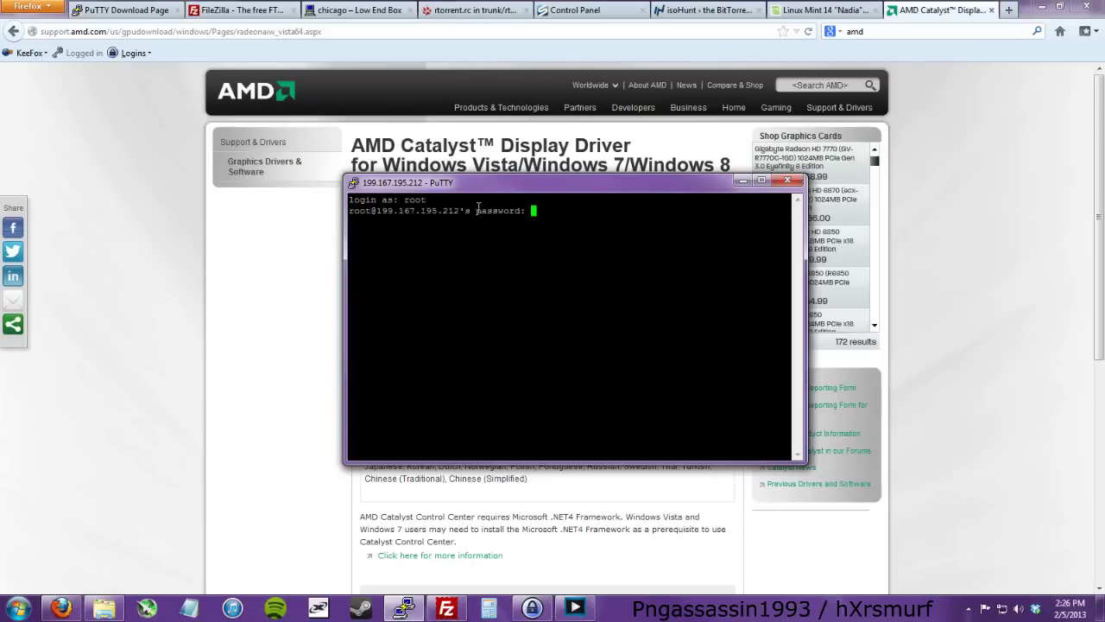
{"action": "key", "text": "Return"}
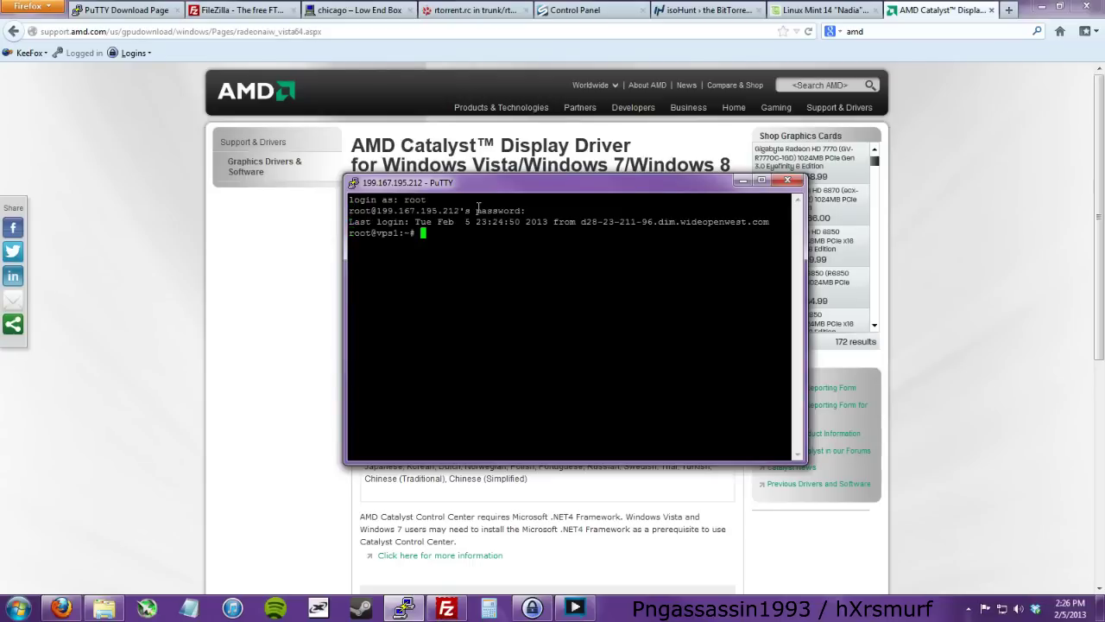
Run wget on the pasted AMD driver URL, then stop it with Ctrl+C
{"action": "type", "text": "wget"}
{"action": "right_click", "coordinate": [507, 245]}
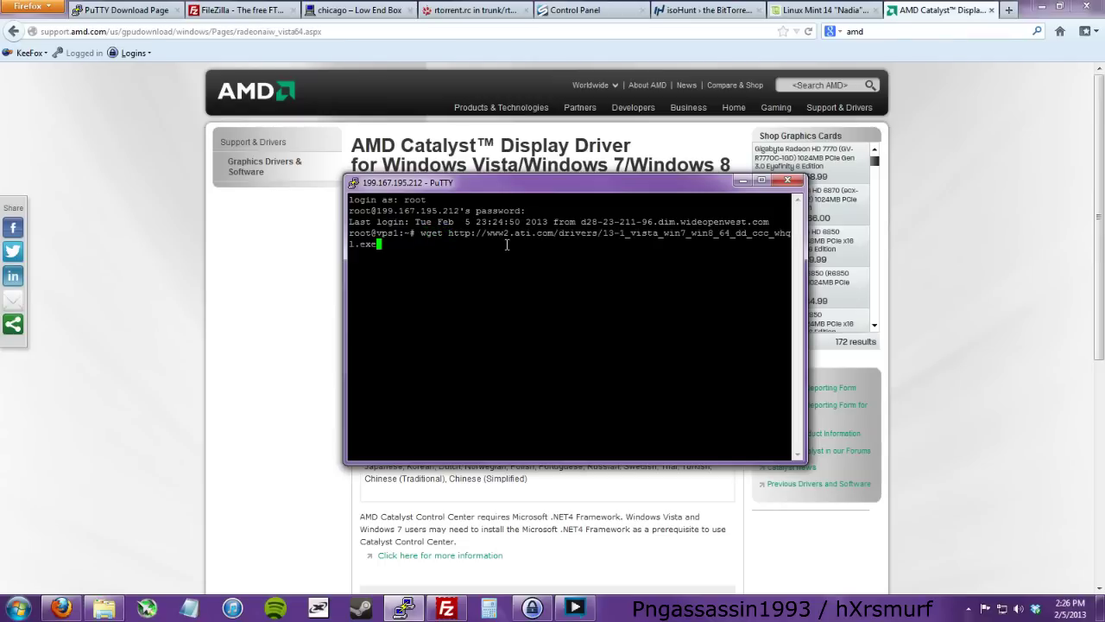
{"action": "key", "text": "Return"}
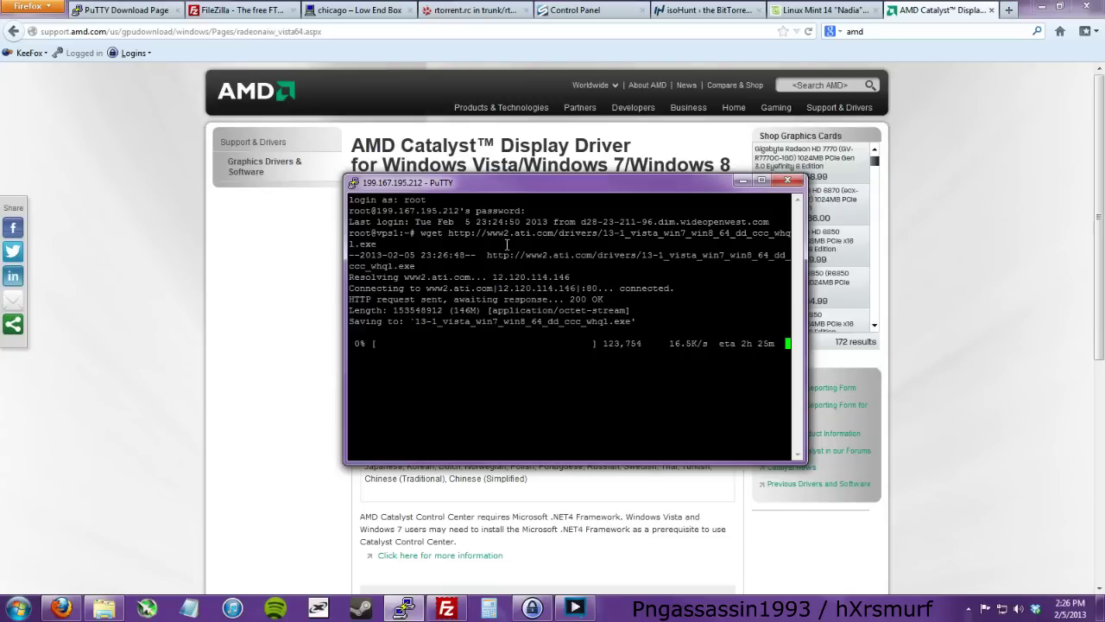
{"action": "key", "text": "ctrl+c"}
{"action": "type", "text": "screen -r"}
{"action": "key", "text": "Return"}
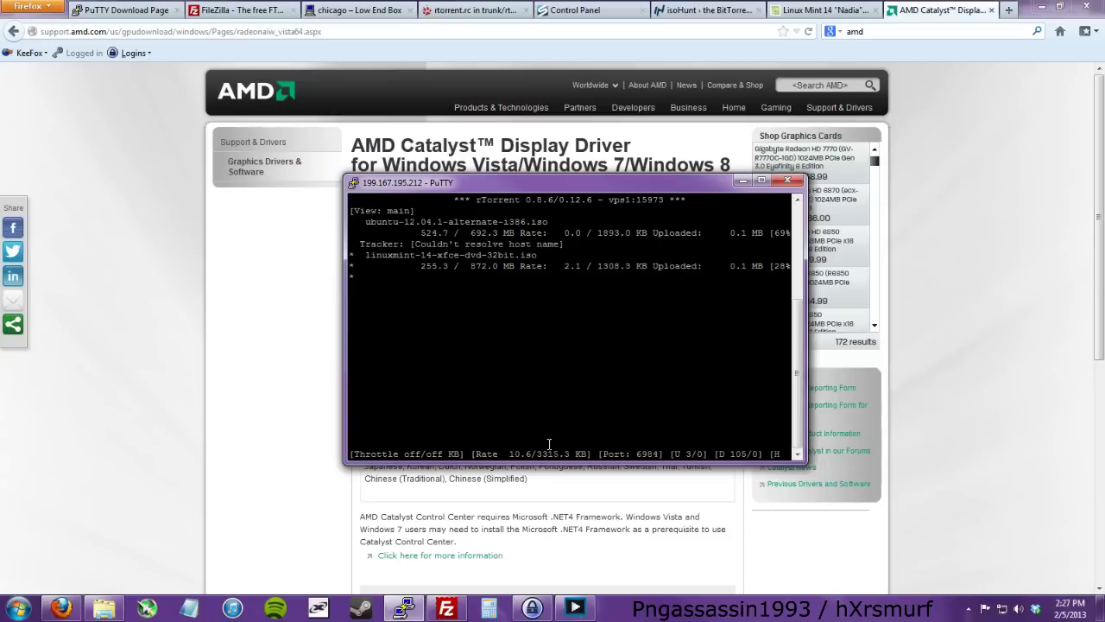
{"action": "key", "text": "ctrl+a"}
{"action": "key", "text": "d"}
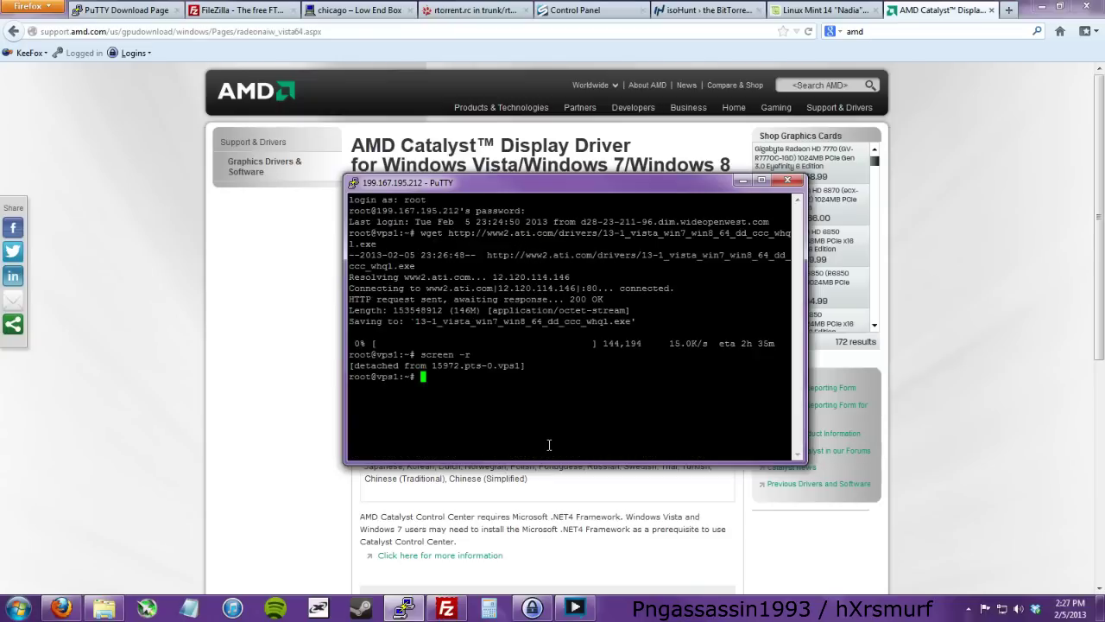